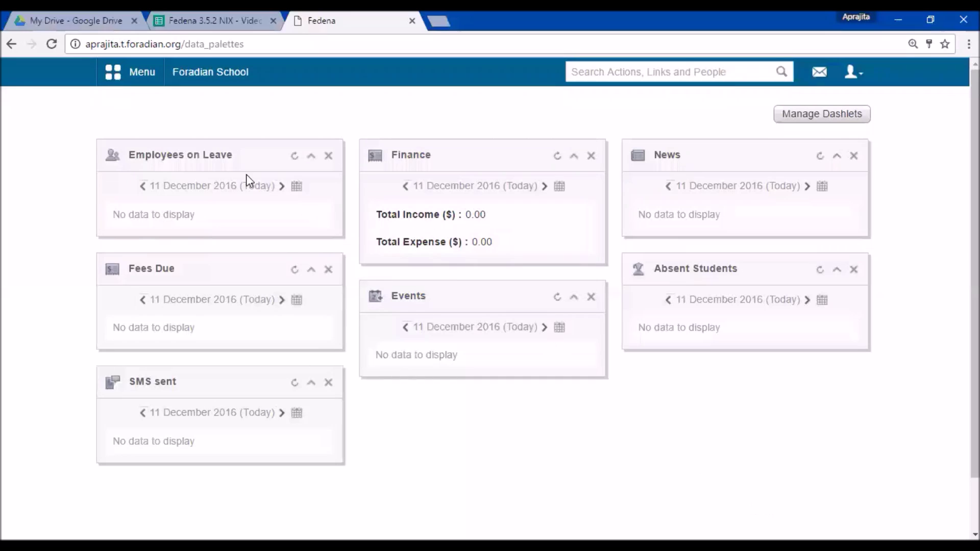
Open the Finance module from the Administration section and look over its available options
{"action": "left_click", "coordinate": [130, 76]}
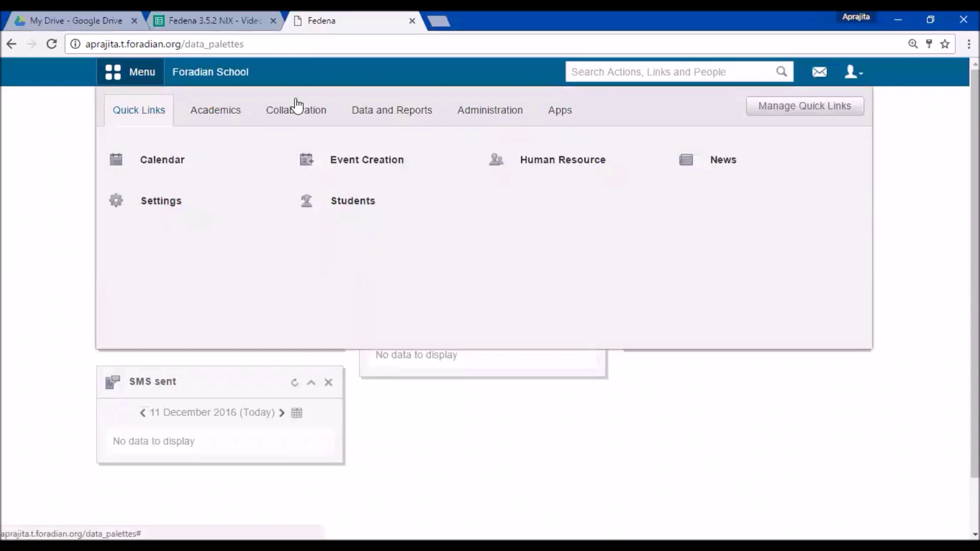
{"action": "left_click", "coordinate": [483, 111]}
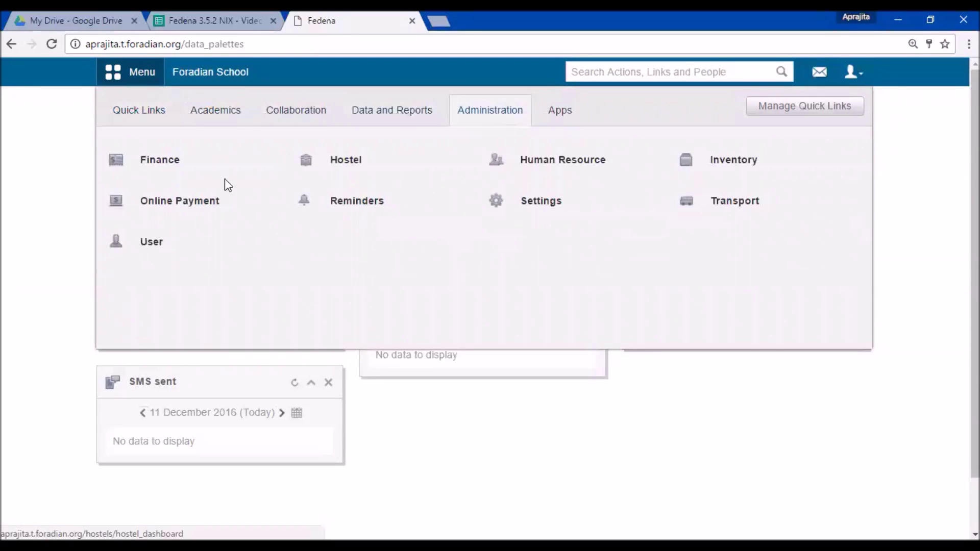
{"action": "mouse_move", "coordinate": [160, 169]}
{"action": "left_click", "coordinate": [161, 166]}
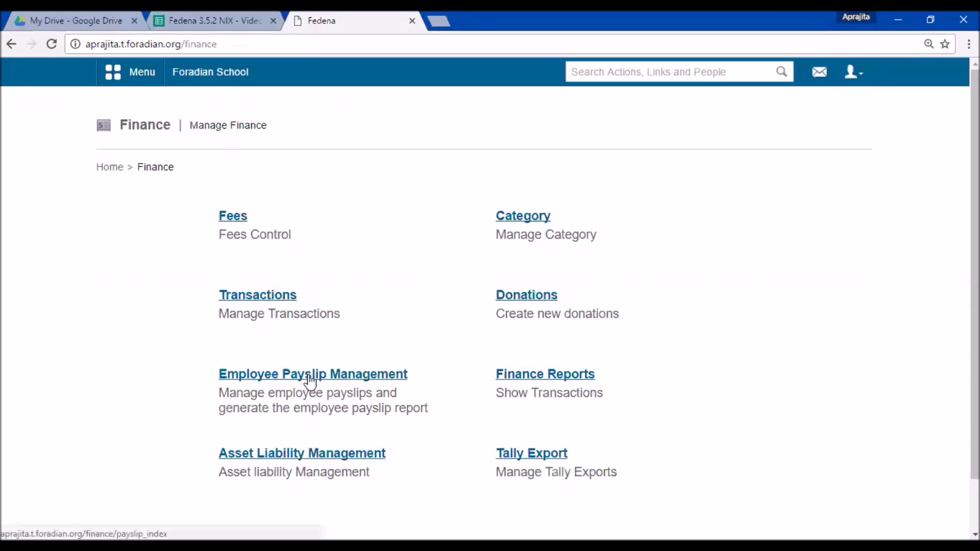
{"action": "scroll", "coordinate": [309, 380], "scroll_direction": "down", "scroll_amount": 1}
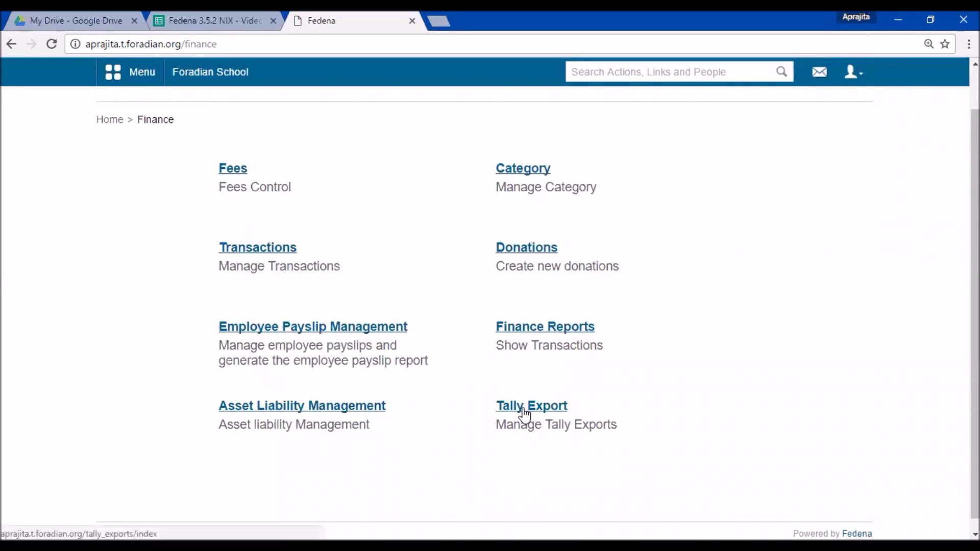
{"action": "scroll", "coordinate": [524, 415], "scroll_direction": "up", "scroll_amount": 1}
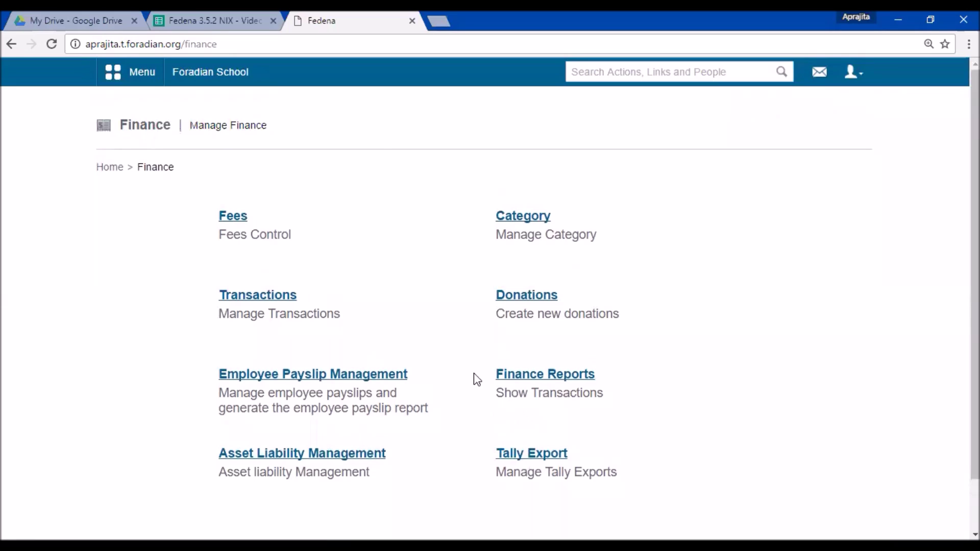
Open the Create Fees page within the Fees section of Finance
{"action": "left_click", "coordinate": [234, 224]}
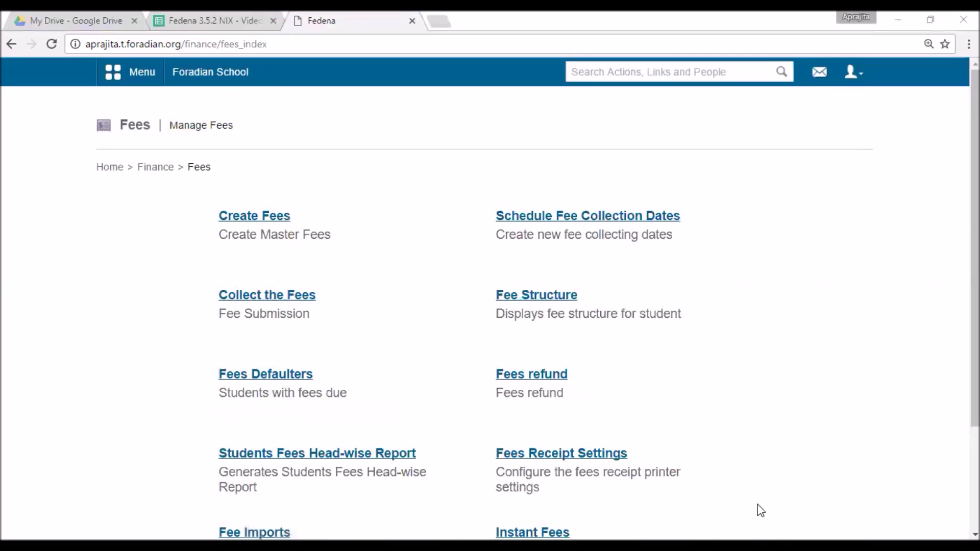
{"action": "left_click", "coordinate": [760, 510]}
{"action": "left_click", "coordinate": [252, 217]}
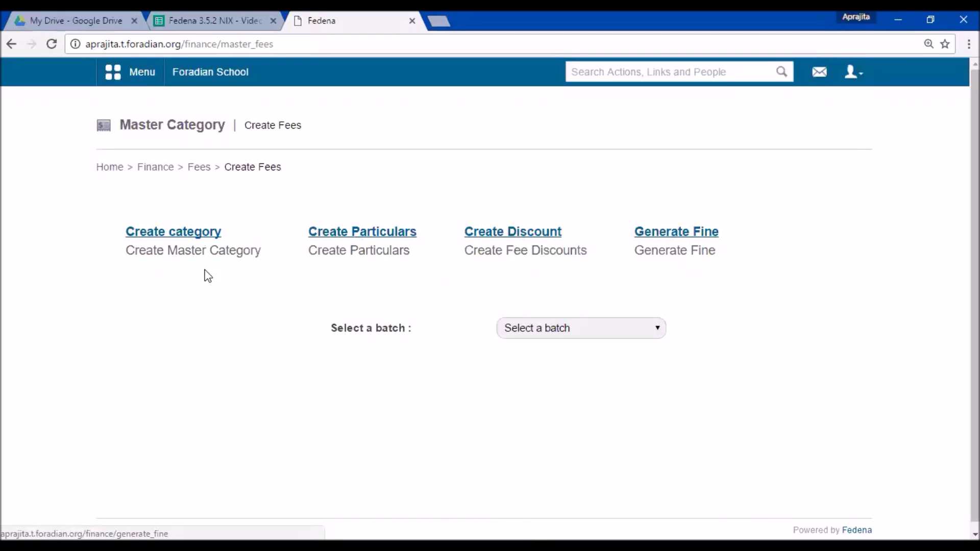
Create a master fee category named "Fees Structure For Grade 4" for the batch G4 - A 2016
{"action": "left_click", "coordinate": [188, 234]}
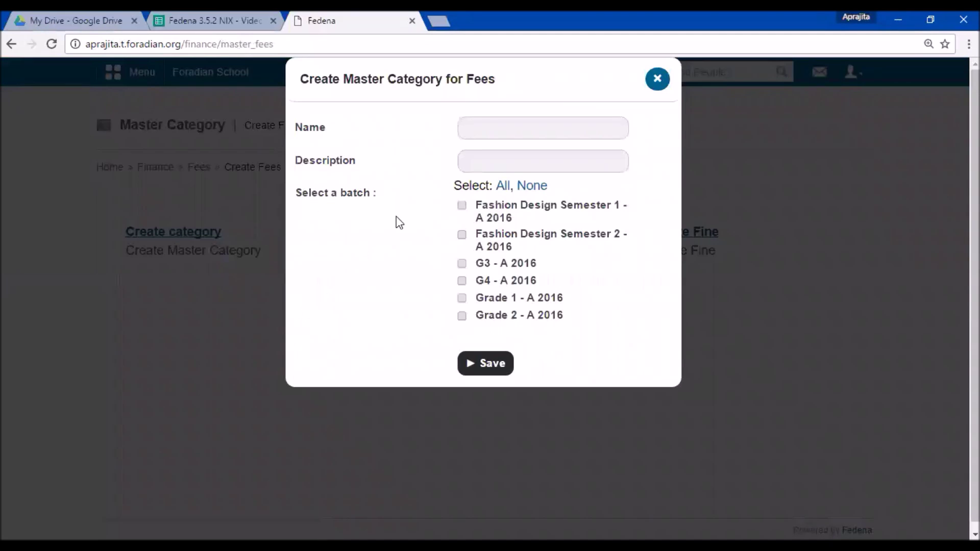
{"action": "left_click", "coordinate": [489, 123]}
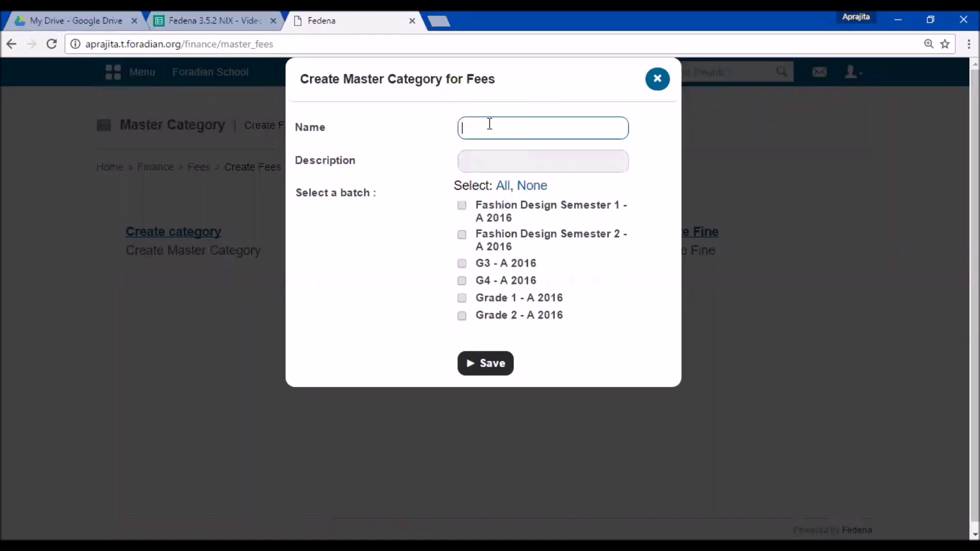
{"action": "scroll", "coordinate": [489, 220], "scroll_direction": "down", "scroll_amount": 1}
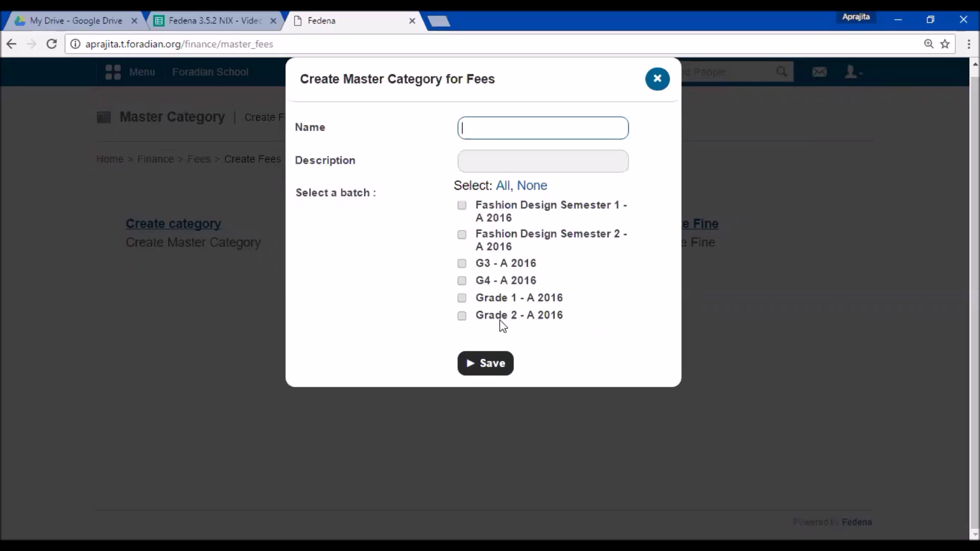
{"action": "left_click", "coordinate": [459, 281]}
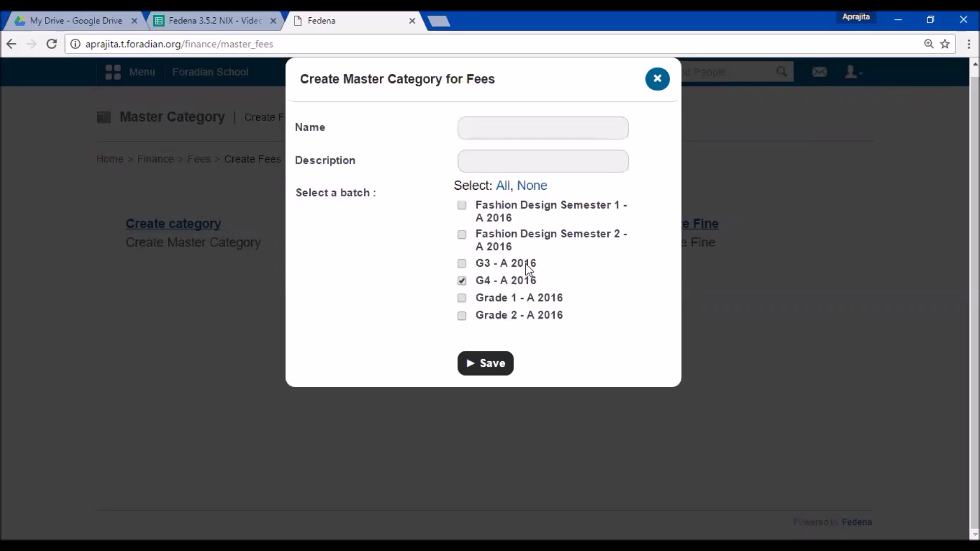
{"action": "left_click", "coordinate": [511, 128]}
{"action": "type", "text": "Fees St"}
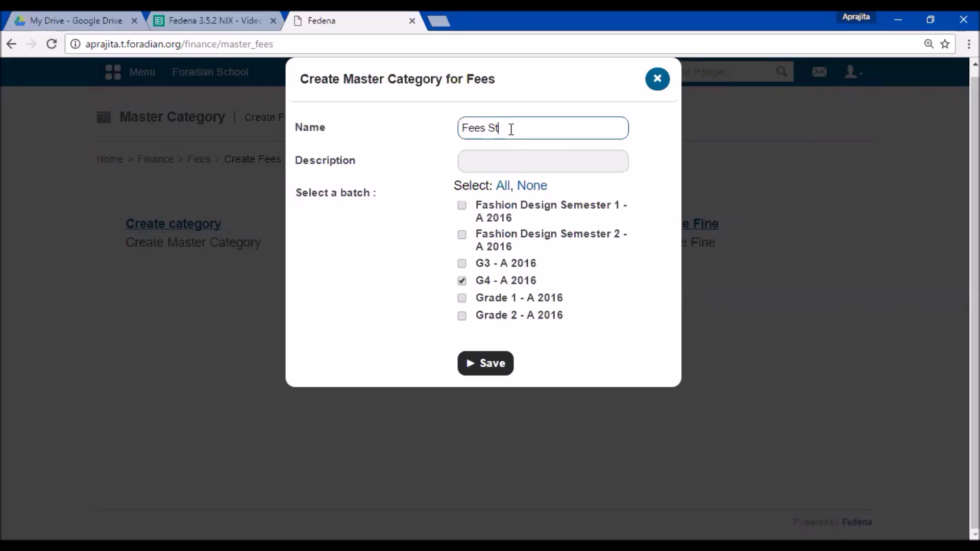
{"action": "type", "text": "ructure For Grade 4"}
{"action": "left_click", "coordinate": [468, 362]}
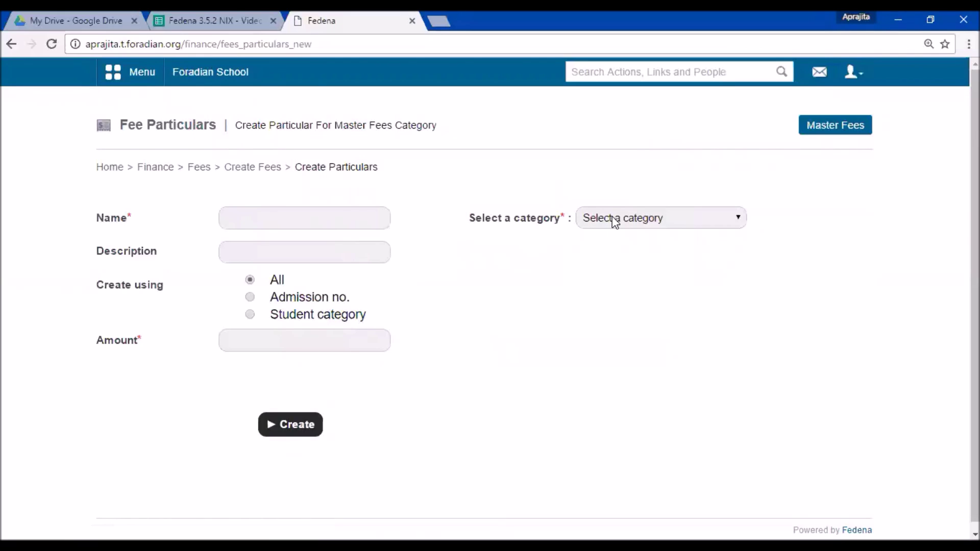
Begin a fee particular named "Tuition Fee" in the Fees Structure For Grade 4 category for batch G4 - A 2016
{"action": "left_click", "coordinate": [612, 218]}
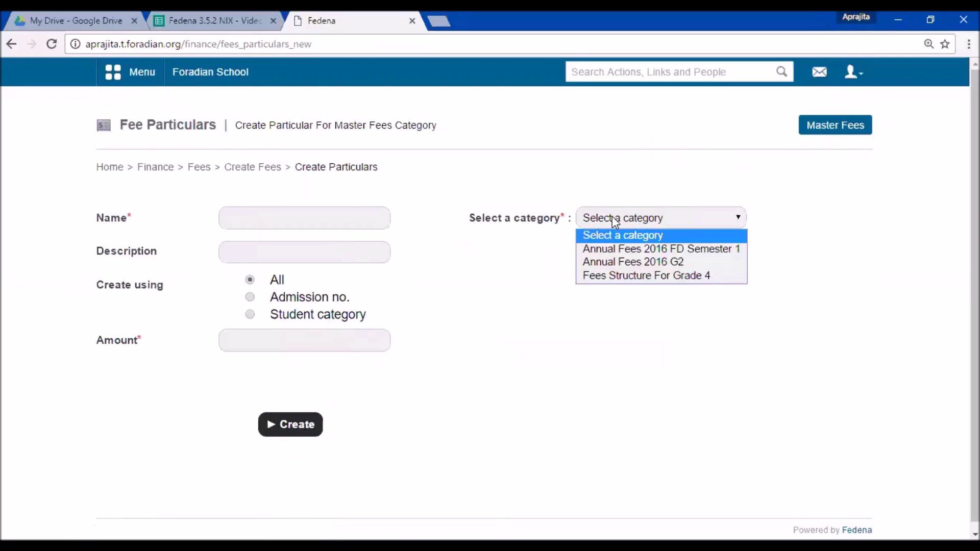
{"action": "left_click", "coordinate": [649, 280]}
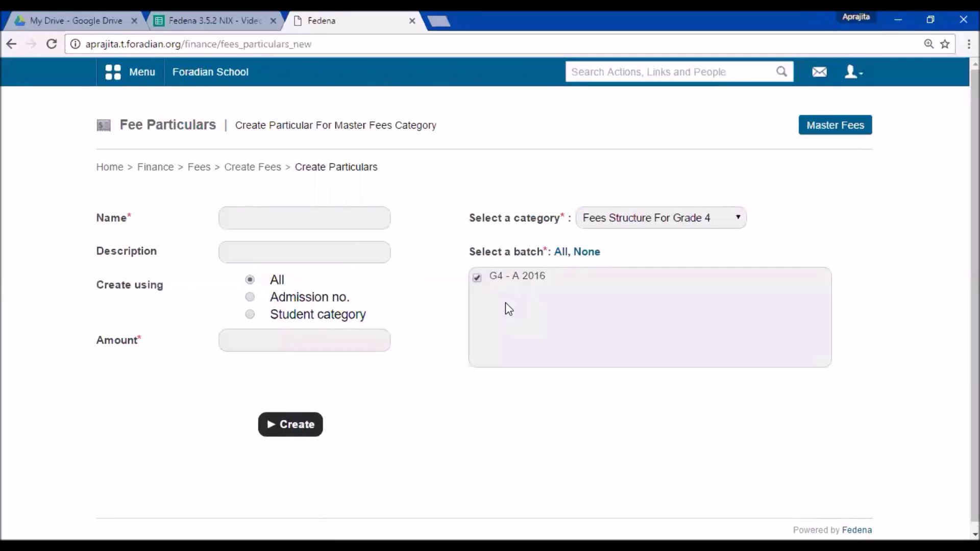
{"action": "left_click", "coordinate": [312, 217]}
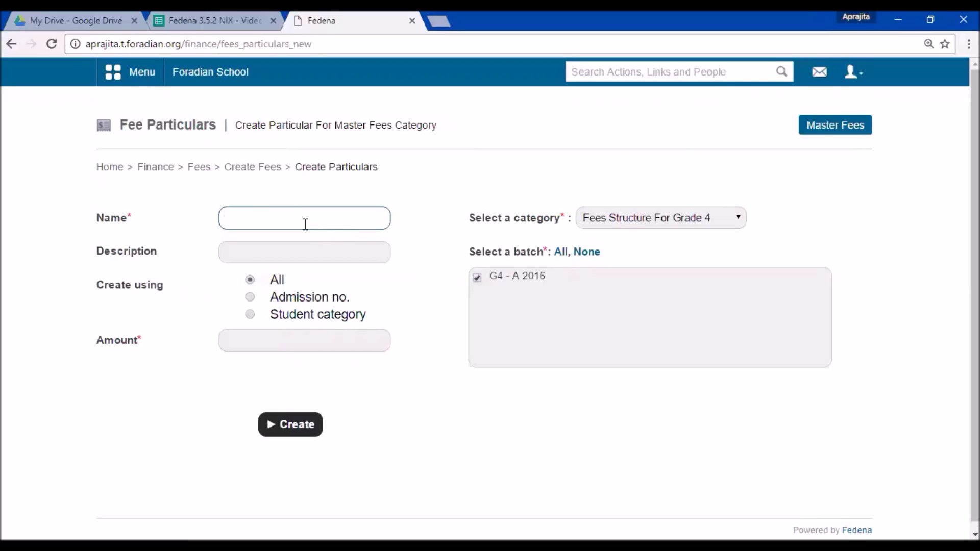
{"action": "type", "text": "Tuition Fee"}
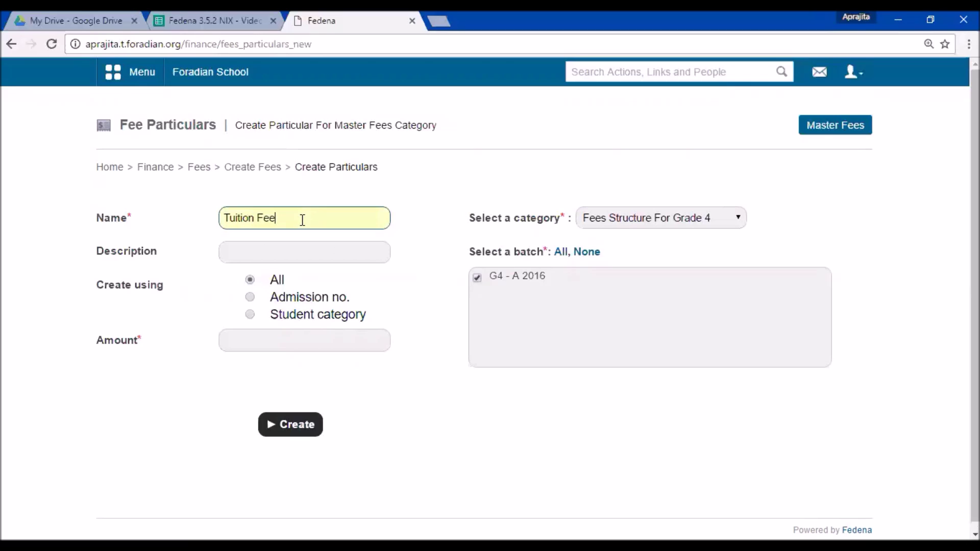
Preview the Admission no. and Student category options for creating the particular, and return the choice to All
{"action": "left_click", "coordinate": [292, 249]}
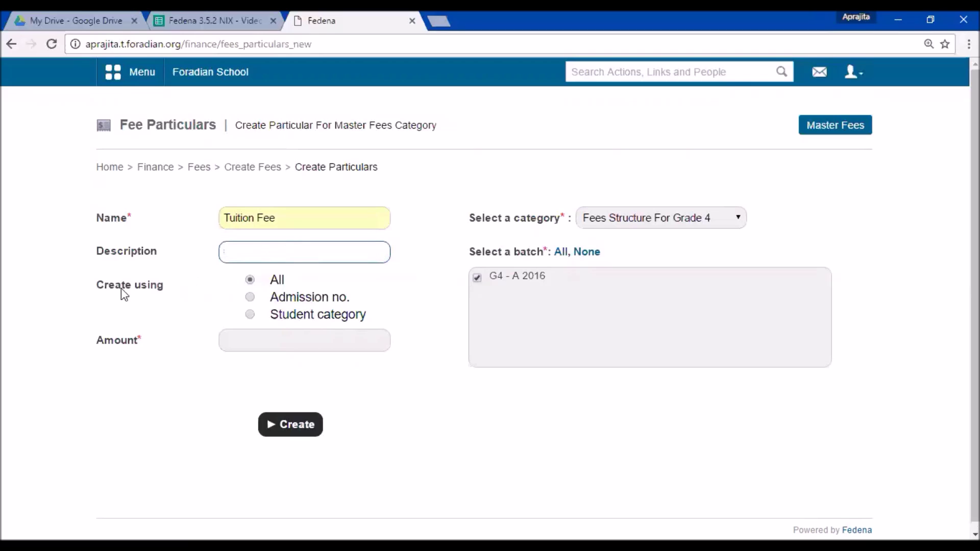
{"action": "left_click", "coordinate": [275, 217]}
{"action": "left_click_drag", "start_coordinate": [262, 223], "coordinate": [203, 219]}
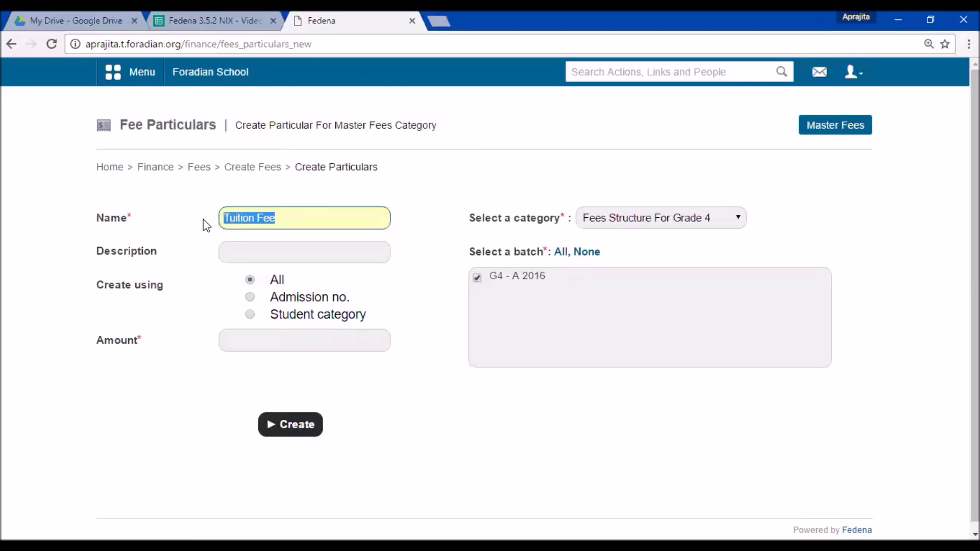
{"action": "left_click", "coordinate": [268, 281]}
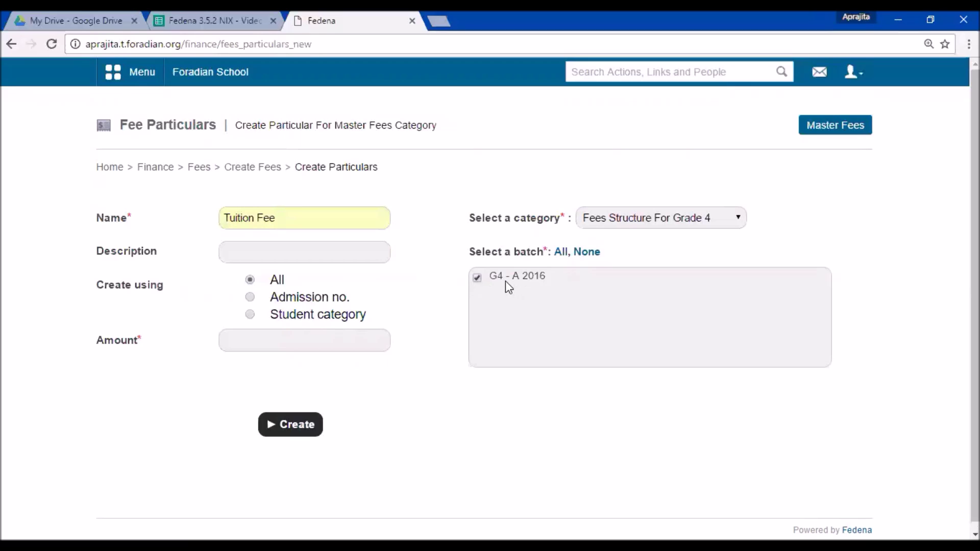
{"action": "left_click", "coordinate": [250, 297]}
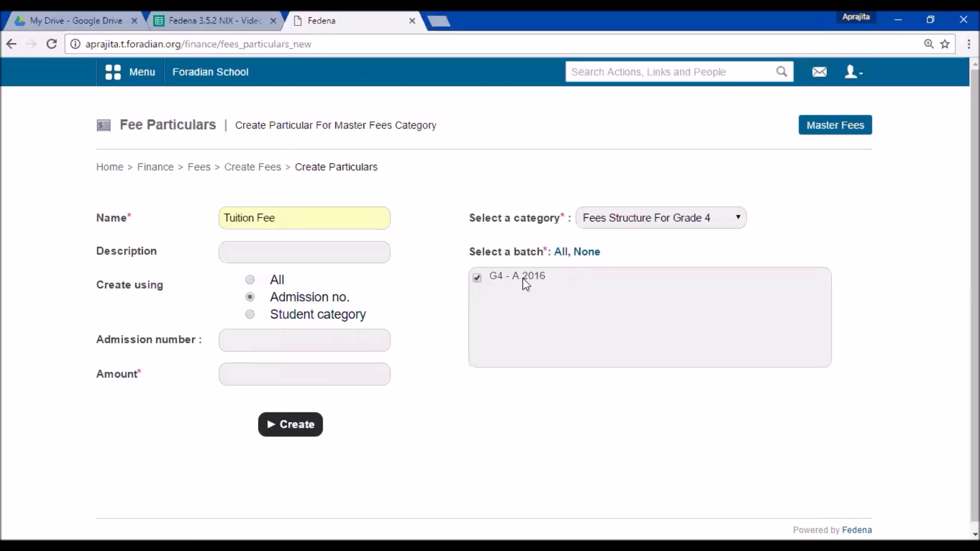
{"action": "left_click", "coordinate": [251, 314]}
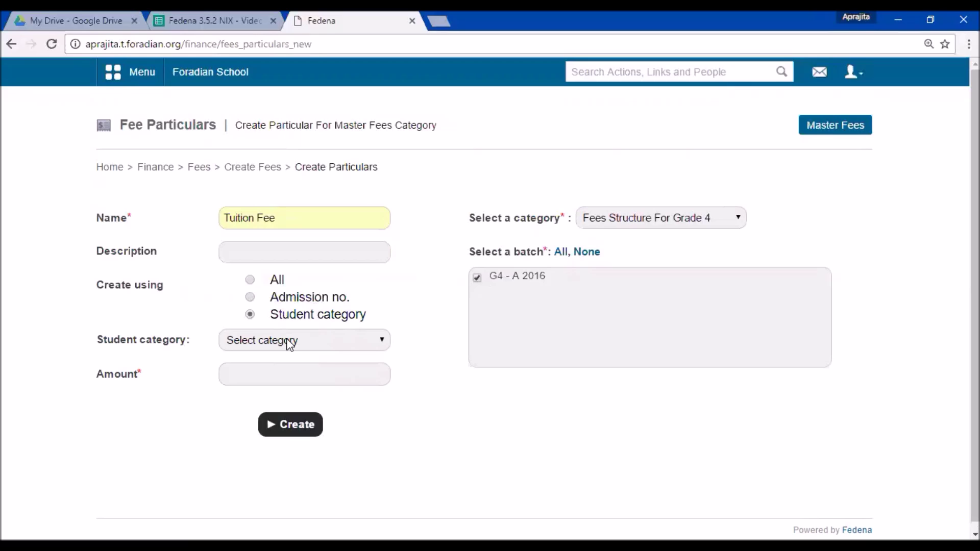
{"action": "left_click", "coordinate": [249, 280]}
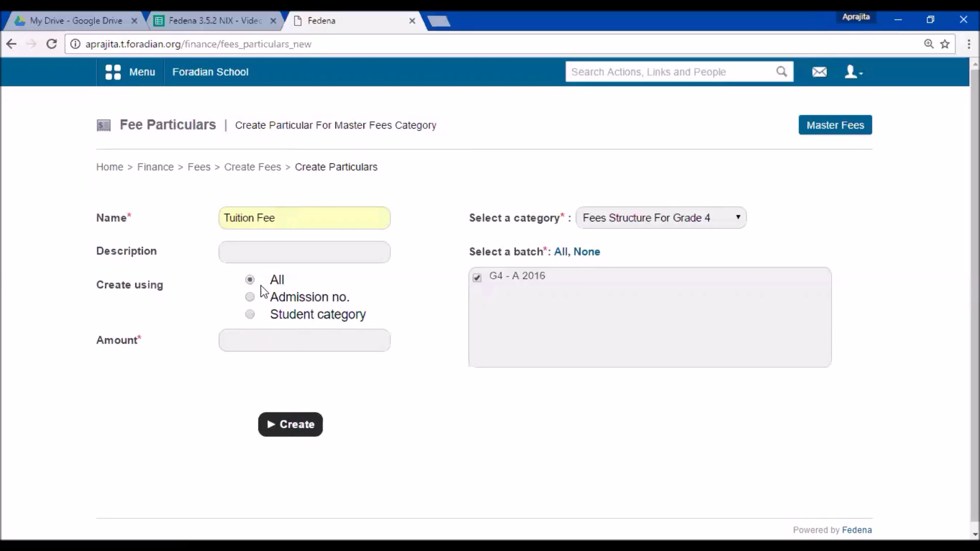
Set the Tuition Fee amount to 20000 and create the particular
{"action": "left_click", "coordinate": [267, 335]}
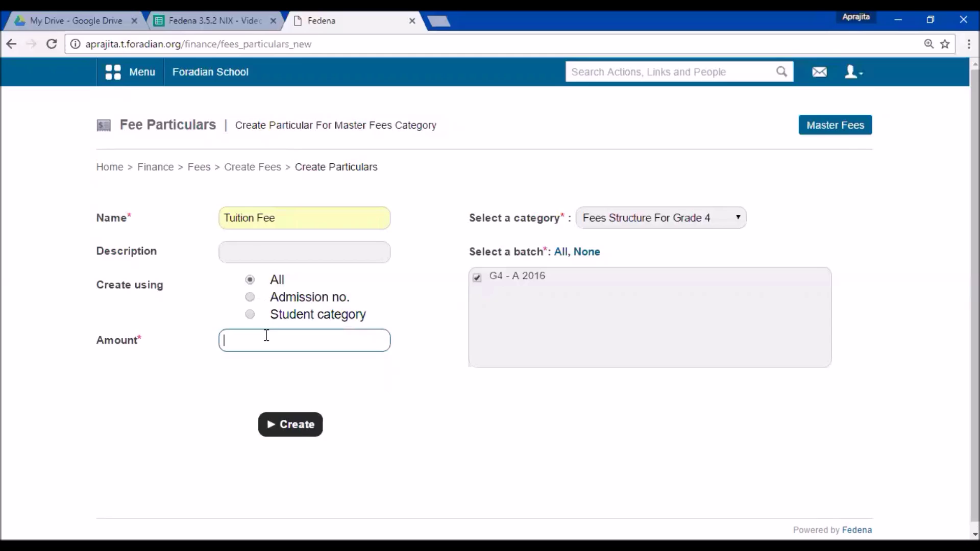
{"action": "type", "text": "20000"}
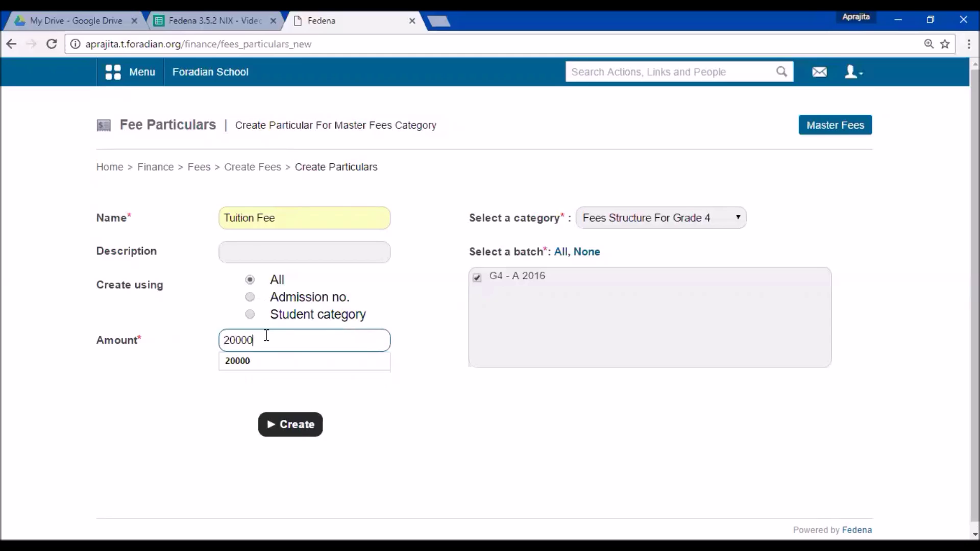
{"action": "left_click", "coordinate": [200, 358]}
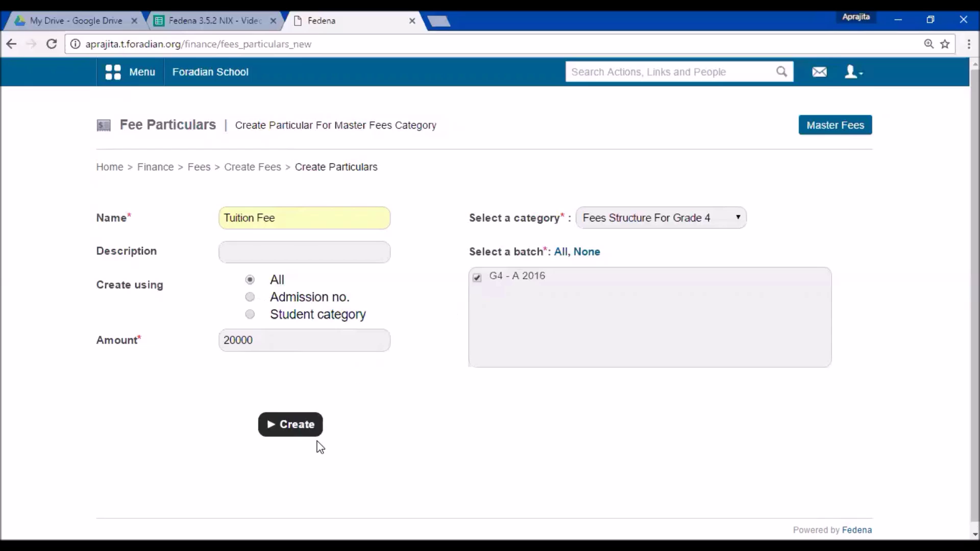
{"action": "left_click", "coordinate": [304, 431]}
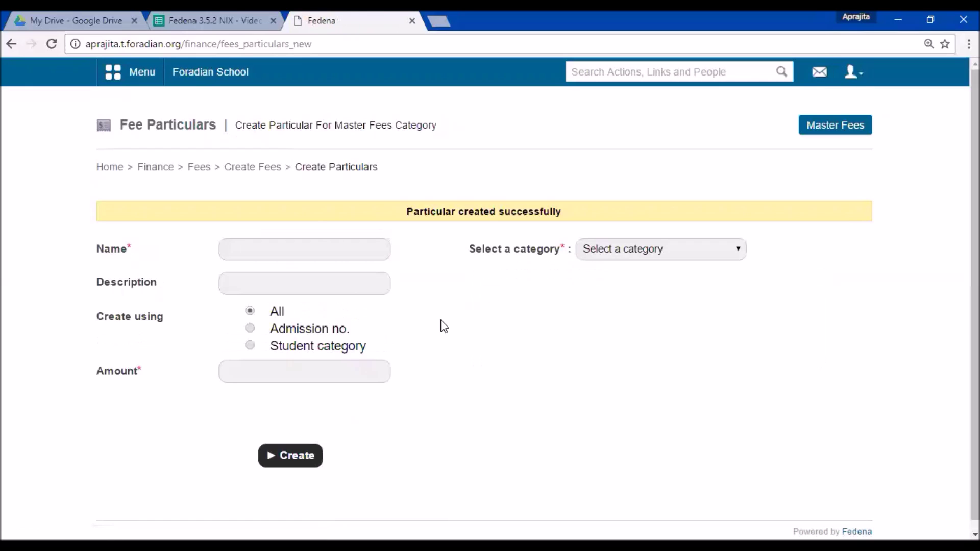
Create a "Lab Fee" particular of 4000 in the Fees Structure For Grade 4 category for batch G4 - A 2016
{"action": "left_click", "coordinate": [595, 249]}
{"action": "left_click", "coordinate": [602, 307]}
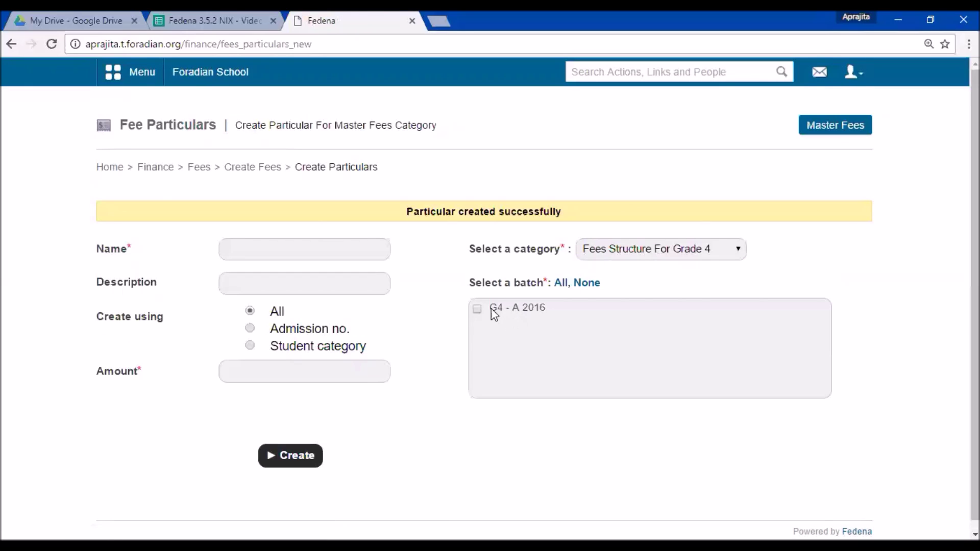
{"action": "left_click", "coordinate": [476, 308]}
{"action": "left_click", "coordinate": [296, 260]}
{"action": "type", "text": "Lab Fee"}
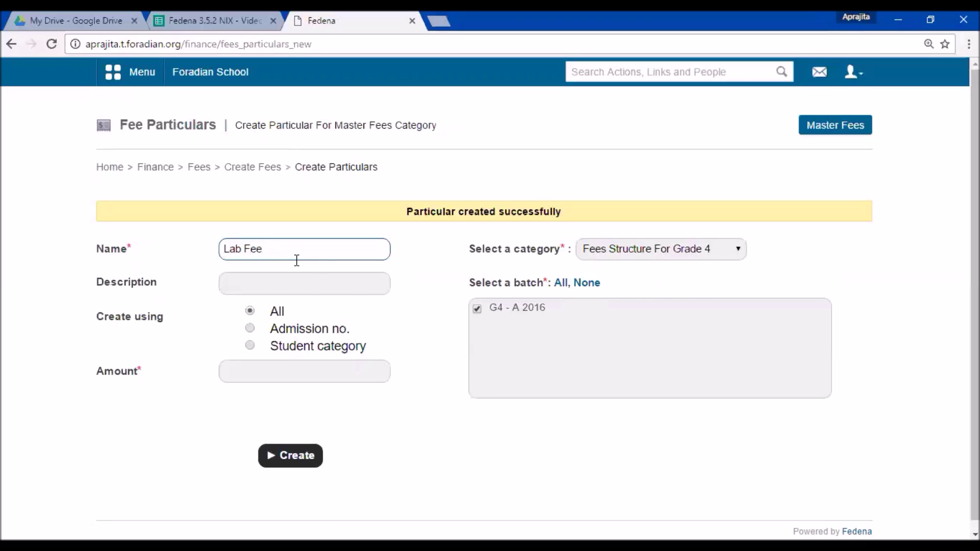
{"action": "left_click", "coordinate": [250, 370]}
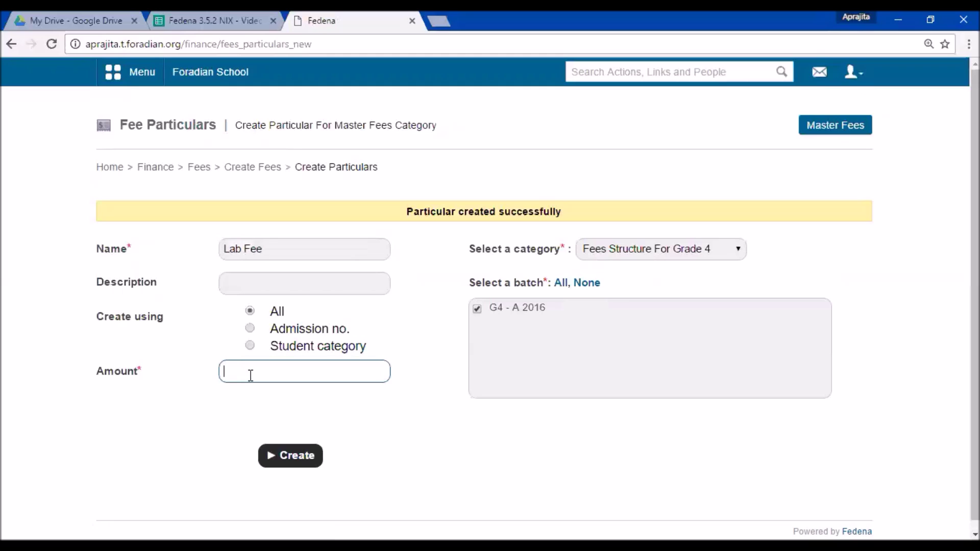
{"action": "type", "text": "4000"}
{"action": "left_click", "coordinate": [280, 459]}
Create an "Examination Fee" particular of 2000 in the Fees Structure For Grade 4 category for batch G4 - A 2016
{"action": "left_click", "coordinate": [622, 259]}
{"action": "left_click", "coordinate": [628, 308]}
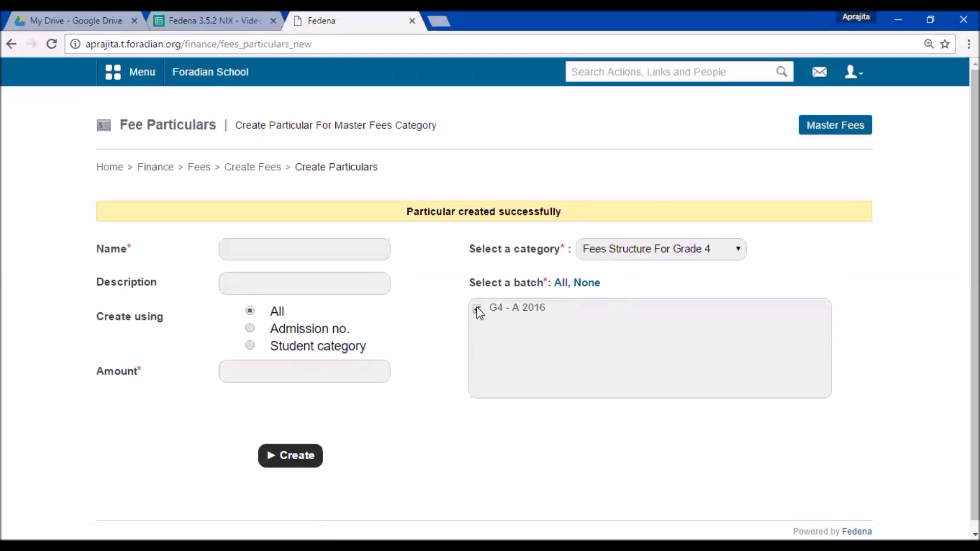
{"action": "left_click", "coordinate": [477, 308]}
{"action": "left_click", "coordinate": [321, 253]}
{"action": "type", "text": "Examin"}
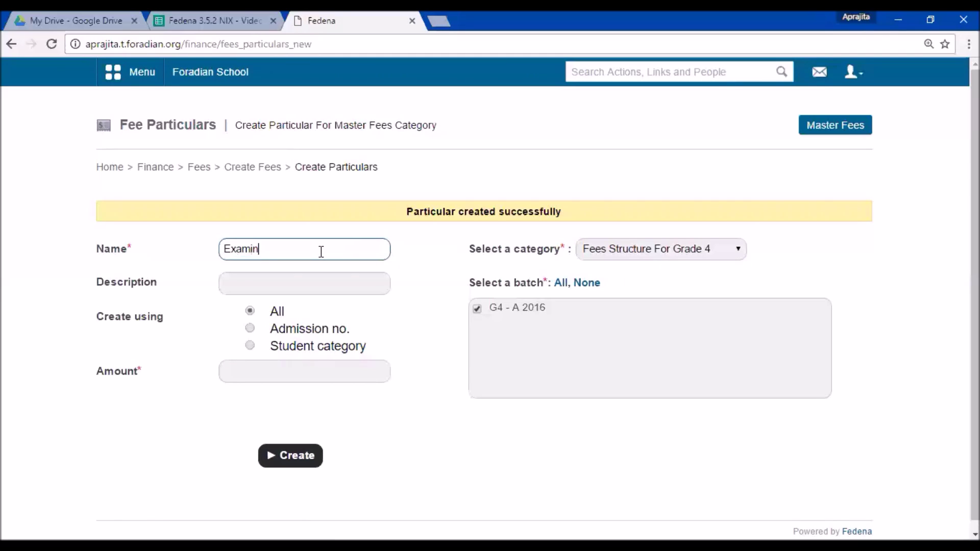
{"action": "type", "text": "ation Fee"}
{"action": "left_click", "coordinate": [243, 374]}
{"action": "type", "text": "2000"}
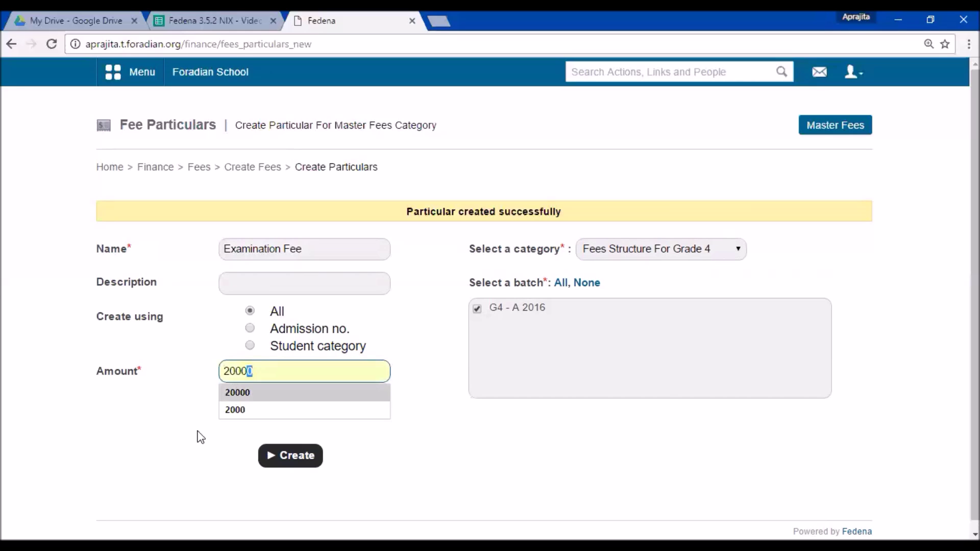
{"action": "left_click", "coordinate": [280, 464]}
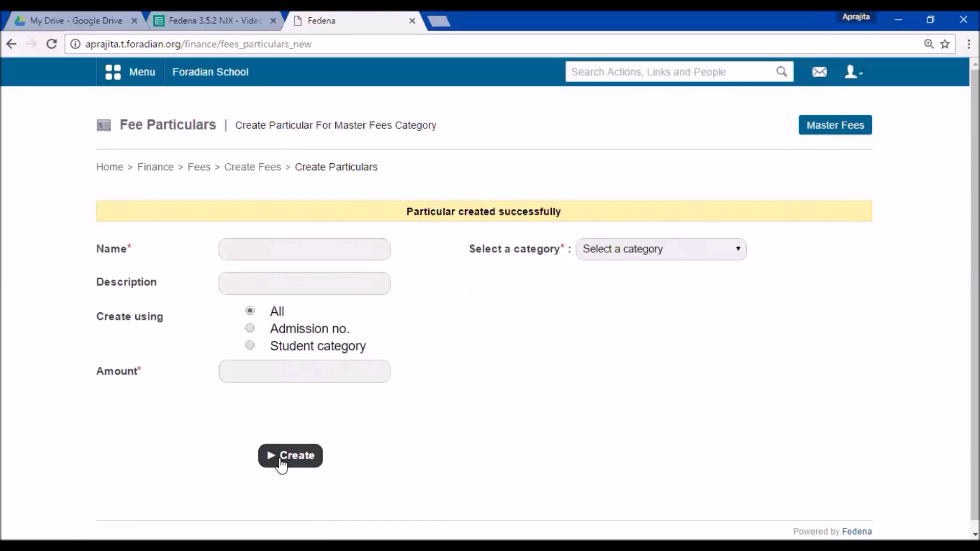
Open the list of particulars in the Fees Structure For Grade 4 category for batch G4 - A 2016
{"action": "left_click", "coordinate": [599, 249]}
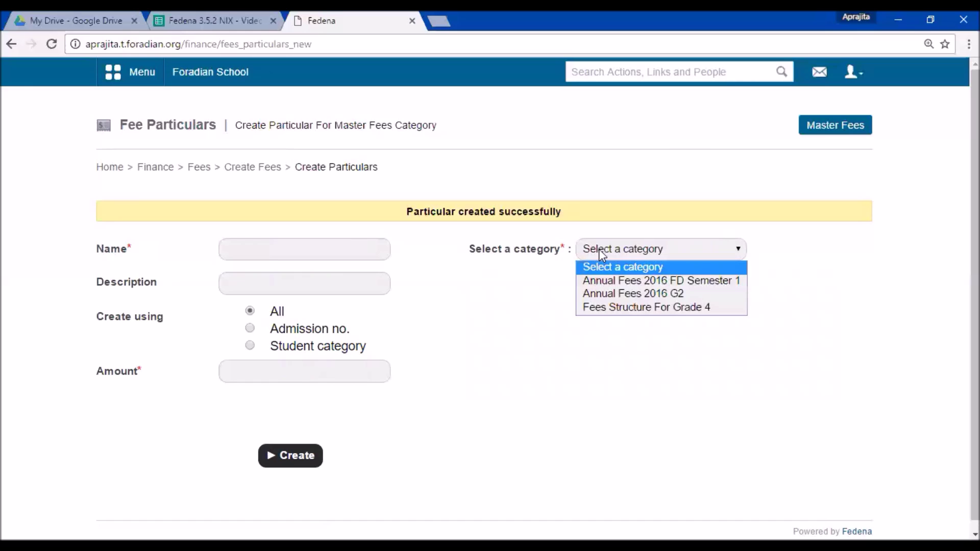
{"action": "left_click", "coordinate": [616, 307]}
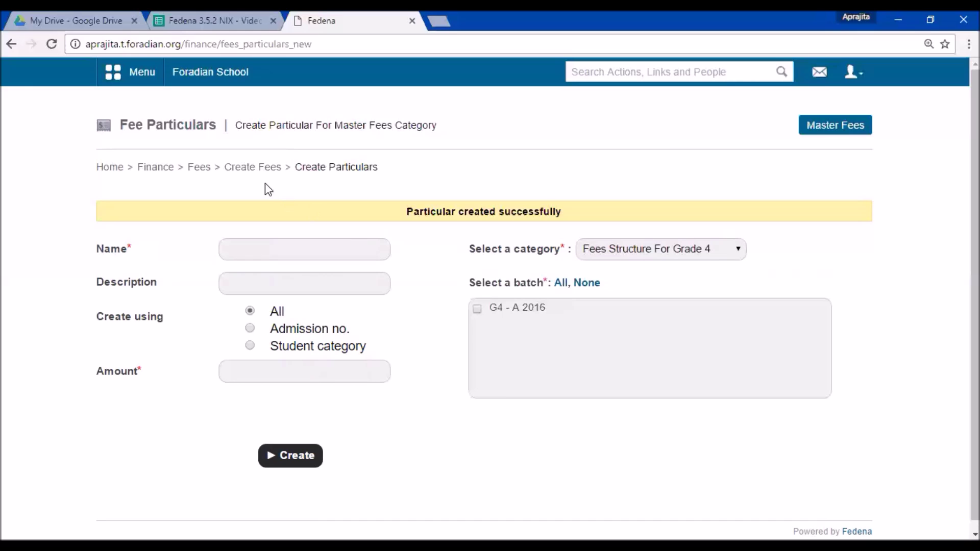
{"action": "left_click", "coordinate": [200, 169]}
{"action": "left_click", "coordinate": [240, 218]}
{"action": "left_click", "coordinate": [530, 329]}
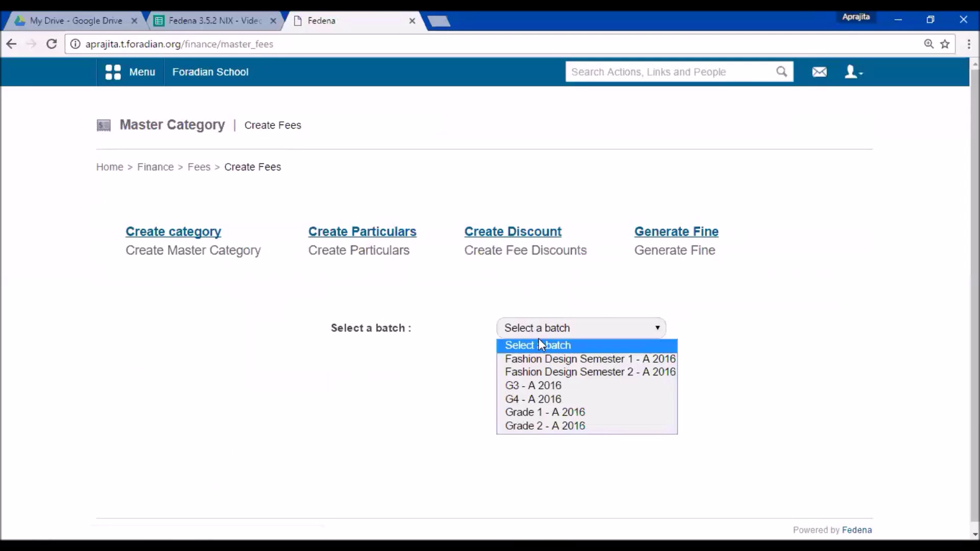
{"action": "left_click", "coordinate": [545, 399]}
{"action": "scroll", "coordinate": [459, 403], "scroll_direction": "down", "scroll_amount": 1}
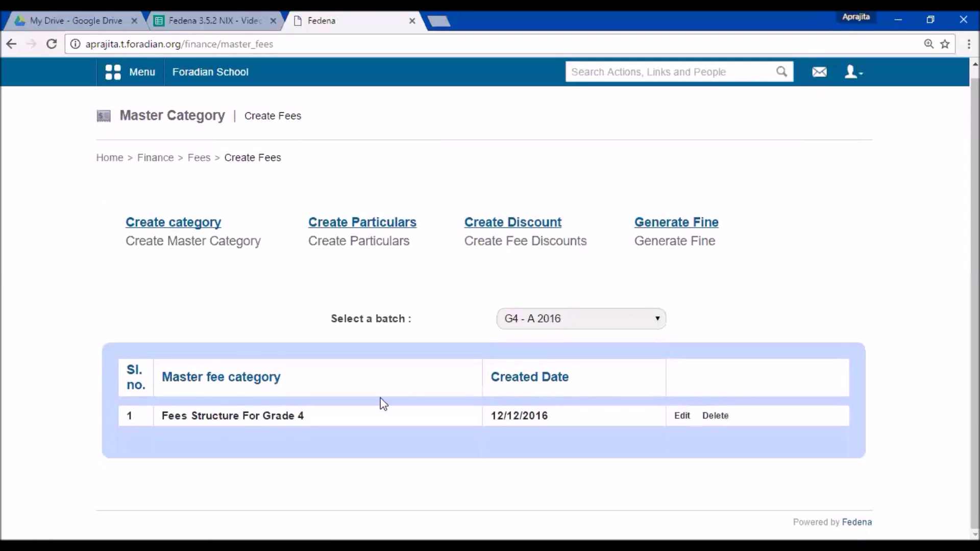
{"action": "left_click", "coordinate": [278, 417]}
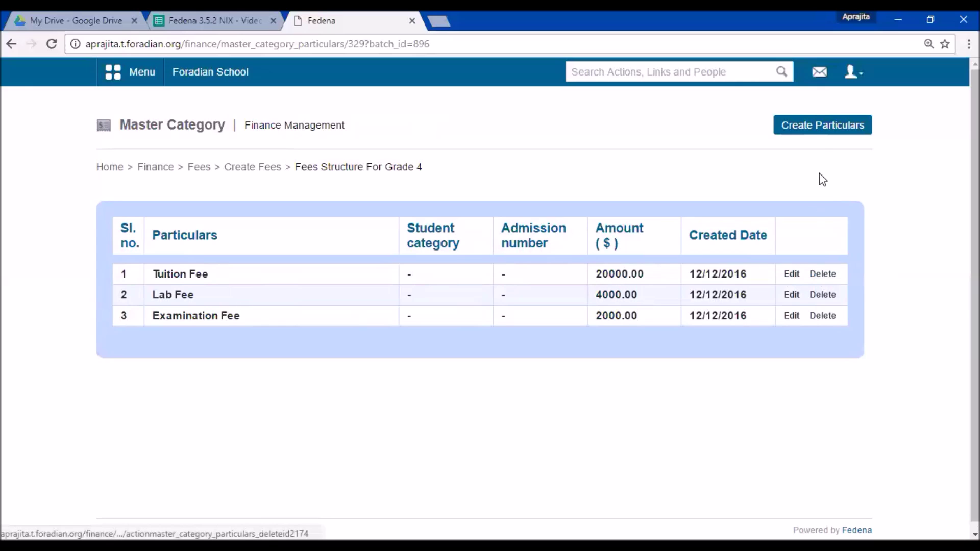
Preview the form for creating a particular directly from the category's particulars list, and close it
{"action": "left_click", "coordinate": [817, 134]}
{"action": "left_click", "coordinate": [518, 129]}
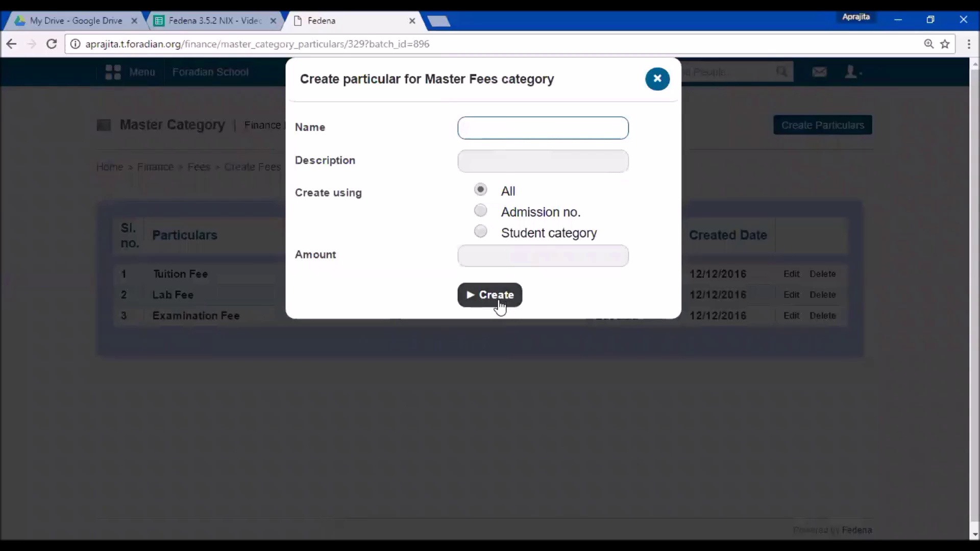
{"action": "left_click", "coordinate": [652, 83]}
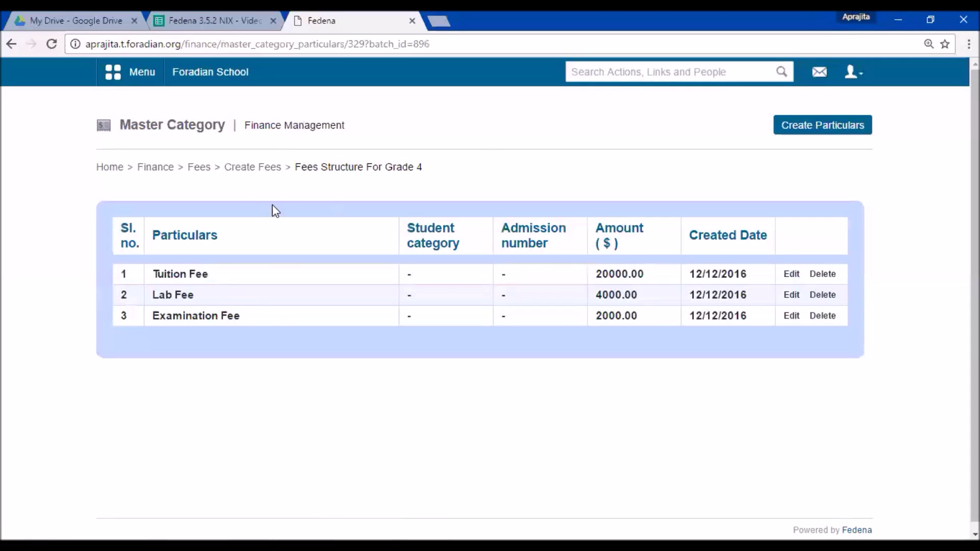
Start a Student-type fee discount named "Staff Child Discount" for the Fees Structure For Grade 4 category
{"action": "left_click", "coordinate": [232, 168]}
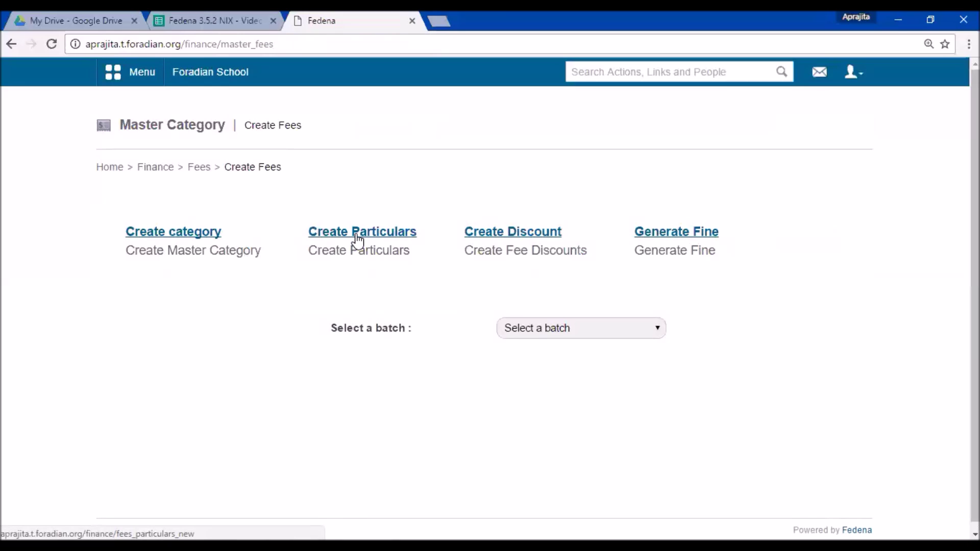
{"action": "left_click", "coordinate": [518, 236]}
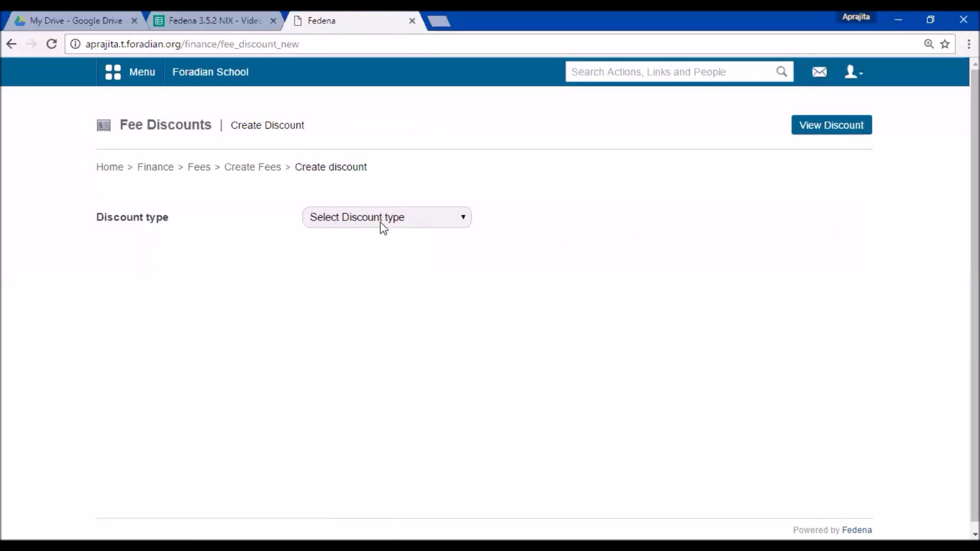
{"action": "left_click", "coordinate": [378, 223]}
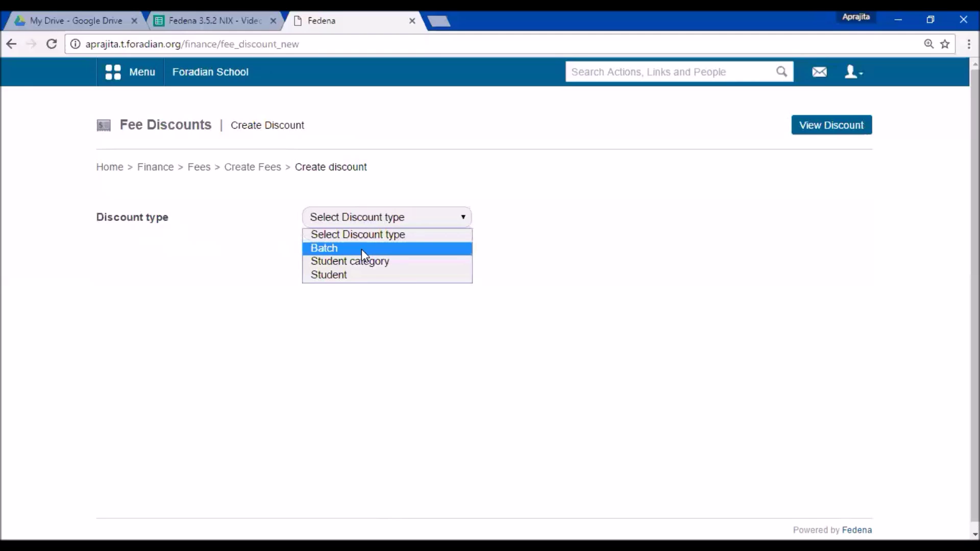
{"action": "left_click", "coordinate": [367, 274]}
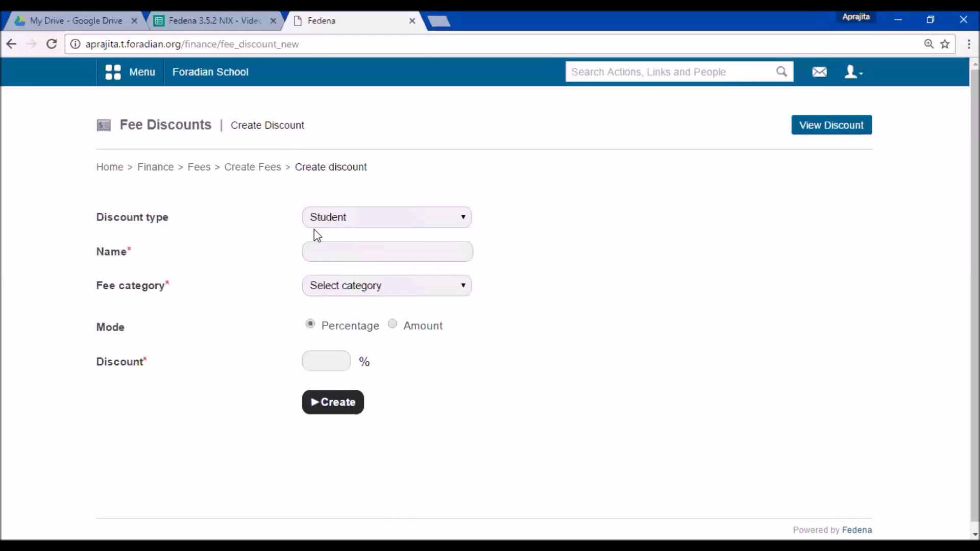
{"action": "left_click", "coordinate": [344, 257]}
{"action": "type", "text": "Staff Discount"}
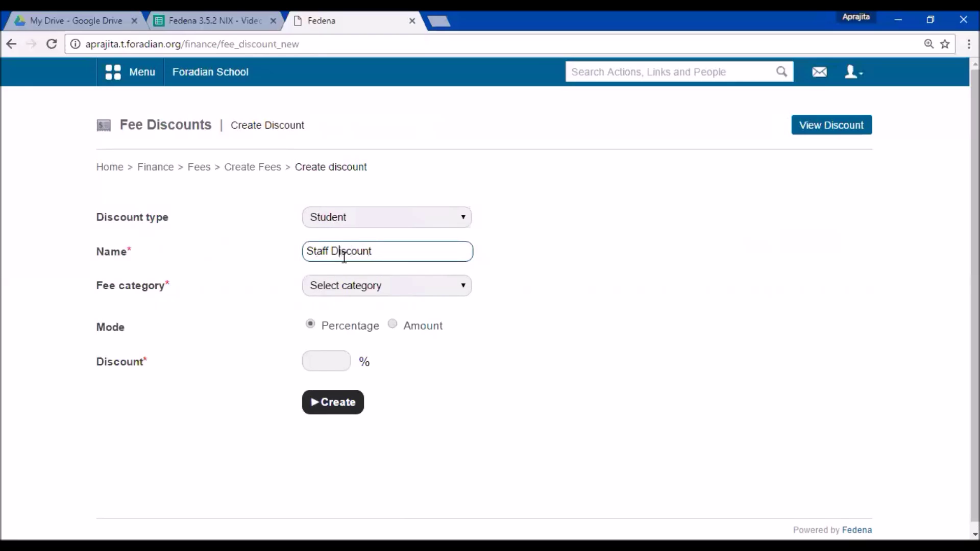
{"action": "type", "text": "Child"}
{"action": "left_click", "coordinate": [356, 284]}
{"action": "left_click", "coordinate": [344, 344]}
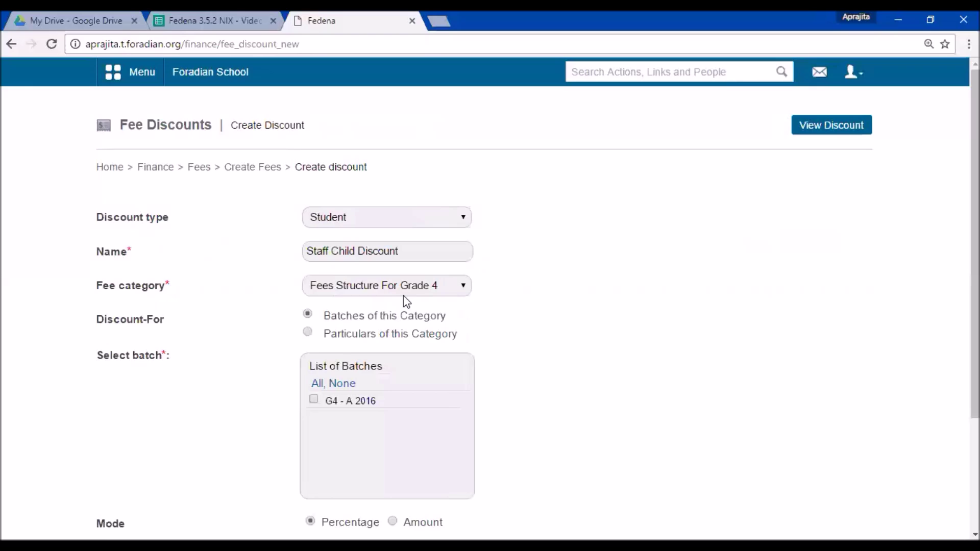
Select batch G4 - A 2016 for the discount and look through its list of students
{"action": "scroll", "coordinate": [403, 296], "scroll_direction": "down", "scroll_amount": 1}
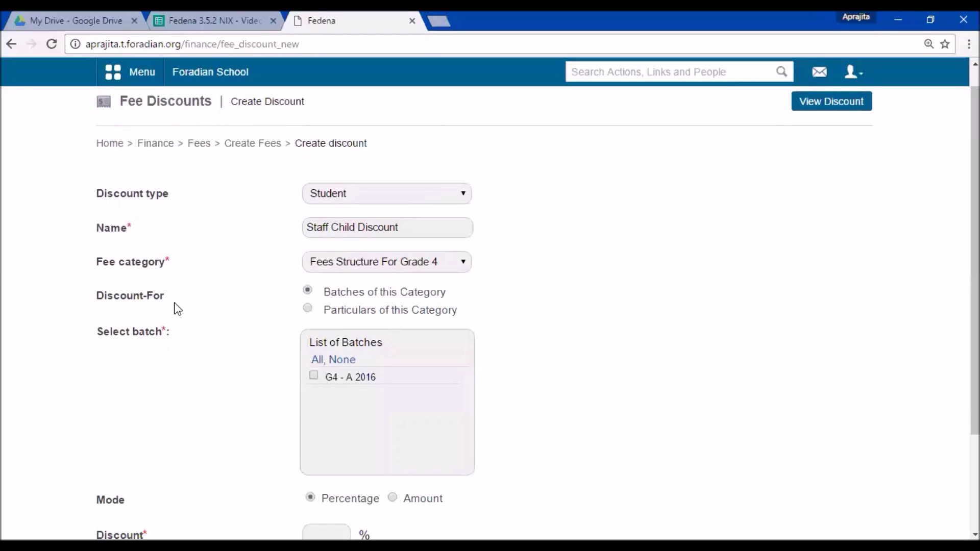
{"action": "left_click", "coordinate": [313, 377]}
{"action": "scroll", "coordinate": [610, 372], "scroll_direction": "down", "scroll_amount": 5}
{"action": "scroll", "coordinate": [614, 379], "scroll_direction": "up", "scroll_amount": 5}
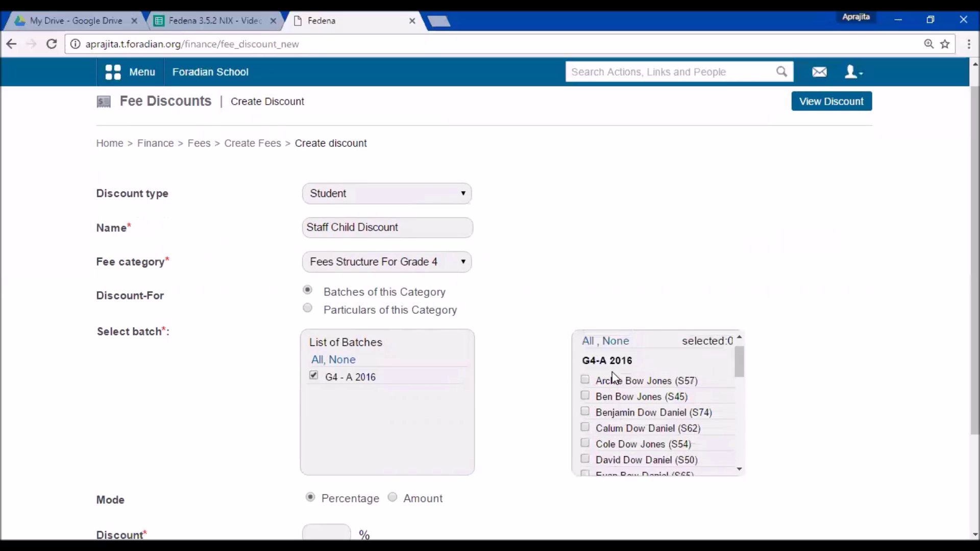
{"action": "scroll", "coordinate": [612, 377], "scroll_direction": "up", "scroll_amount": 1}
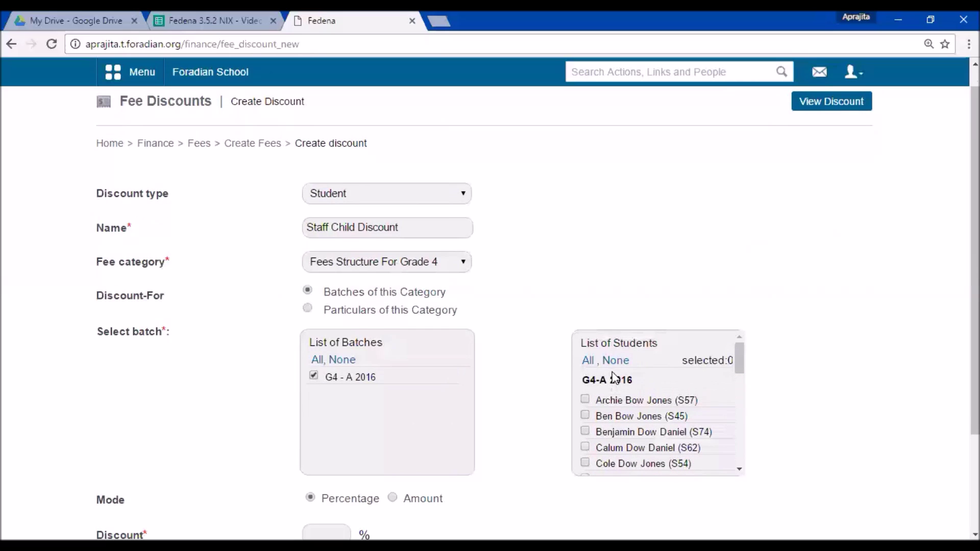
Preview discounting by particulars of the category with Tuition Fee selected, and return the choice to Batches of this Category
{"action": "left_click", "coordinate": [308, 309]}
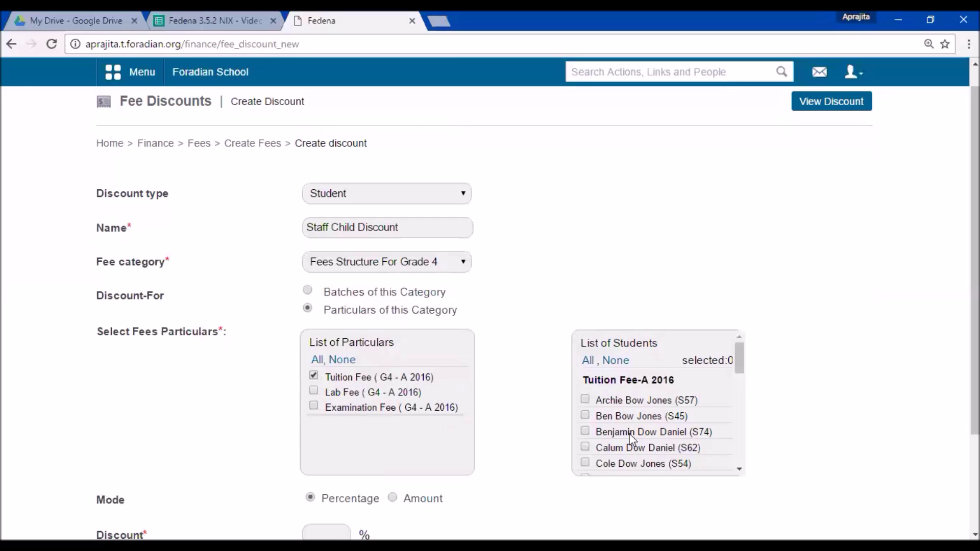
{"action": "scroll", "coordinate": [628, 408], "scroll_direction": "down", "scroll_amount": 1}
{"action": "scroll", "coordinate": [623, 386], "scroll_direction": "up", "scroll_amount": 1}
{"action": "scroll", "coordinate": [377, 383], "scroll_direction": "down", "scroll_amount": 1}
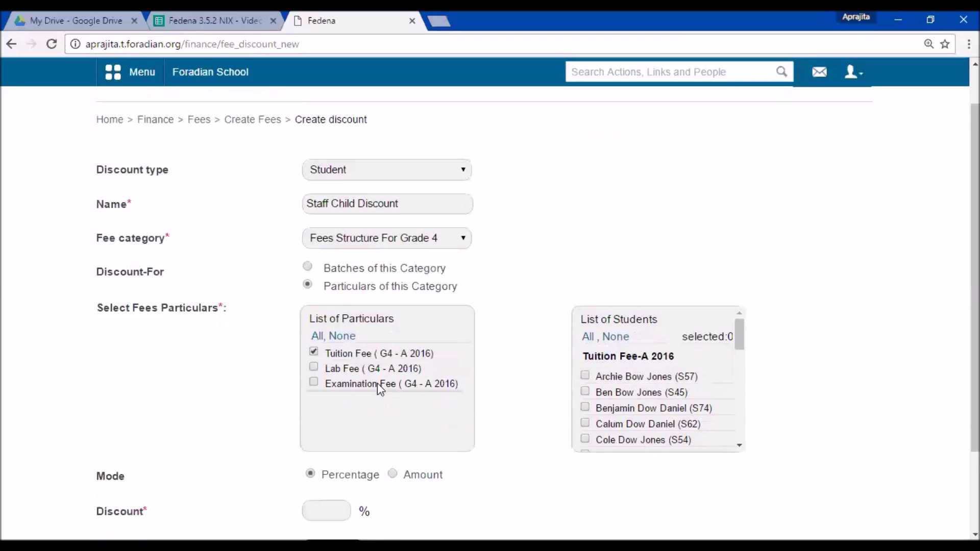
{"action": "left_click", "coordinate": [308, 242]}
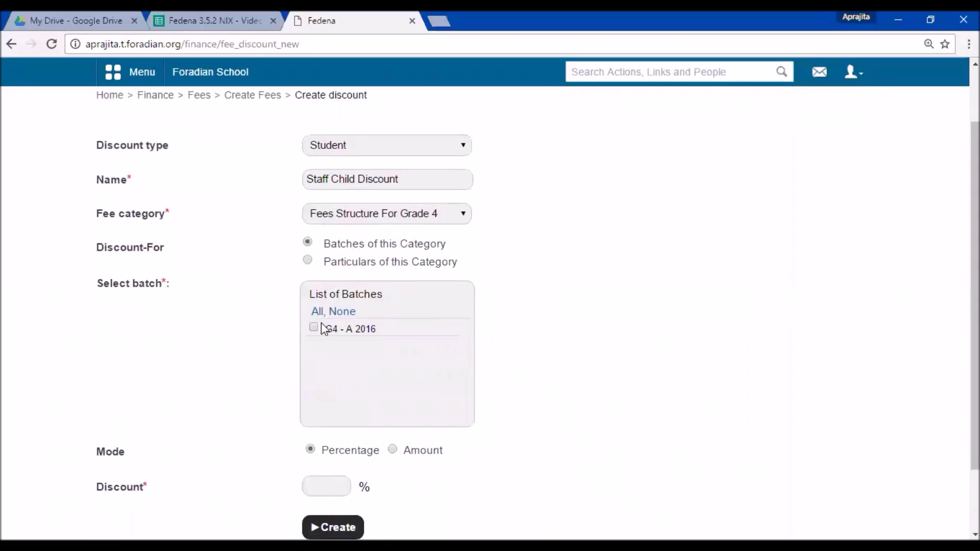
Select batch G4 - A 2016 for the discount and choose five of its students to receive it
{"action": "left_click", "coordinate": [585, 351]}
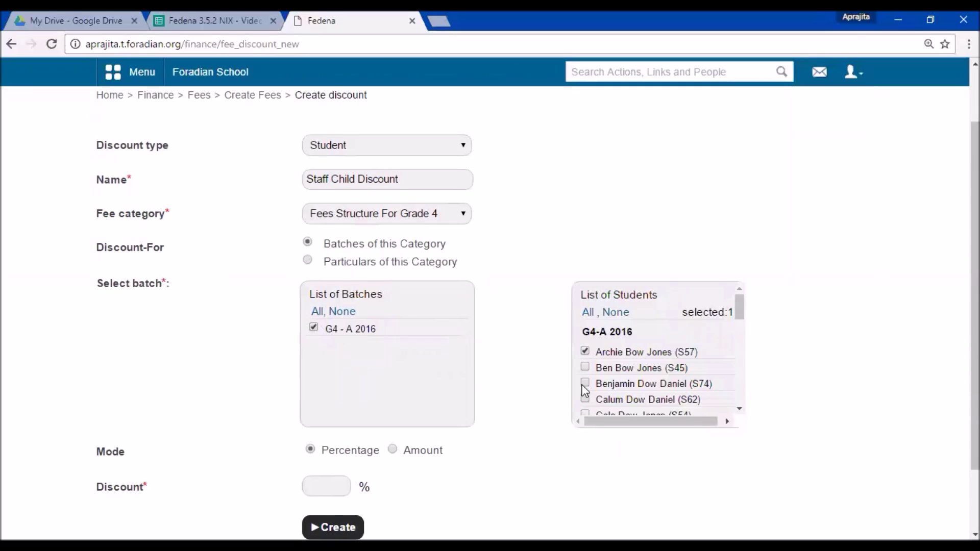
{"action": "left_click", "coordinate": [585, 399]}
{"action": "scroll", "coordinate": [587, 388], "scroll_direction": "down", "scroll_amount": 2}
{"action": "left_click", "coordinate": [585, 375]}
{"action": "scroll", "coordinate": [585, 370], "scroll_direction": "down", "scroll_amount": 2}
{"action": "scroll", "coordinate": [591, 347], "scroll_direction": "up", "scroll_amount": 3}
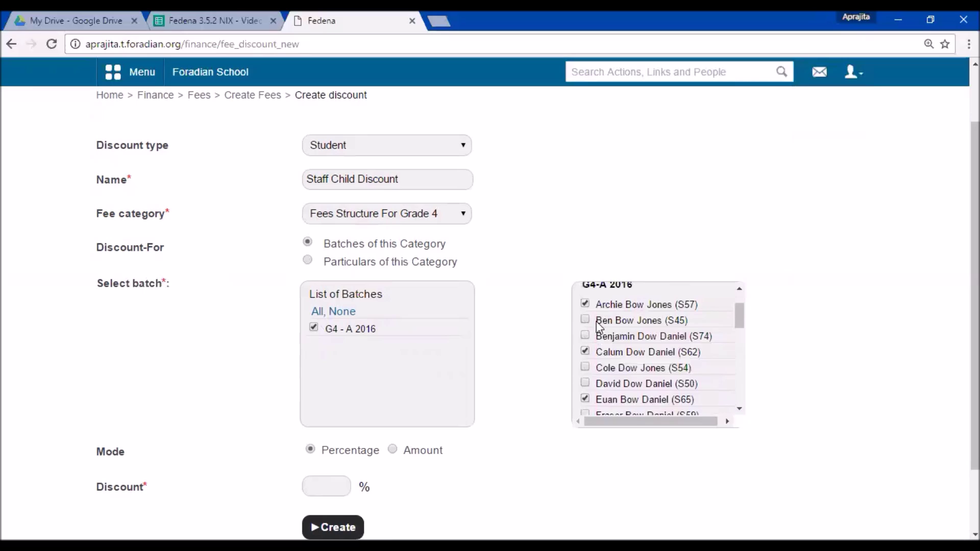
{"action": "left_click", "coordinate": [585, 320]}
Set the discount mode to Amount with a value of 280 and create the discount
{"action": "scroll", "coordinate": [393, 389], "scroll_direction": "down", "scroll_amount": 2}
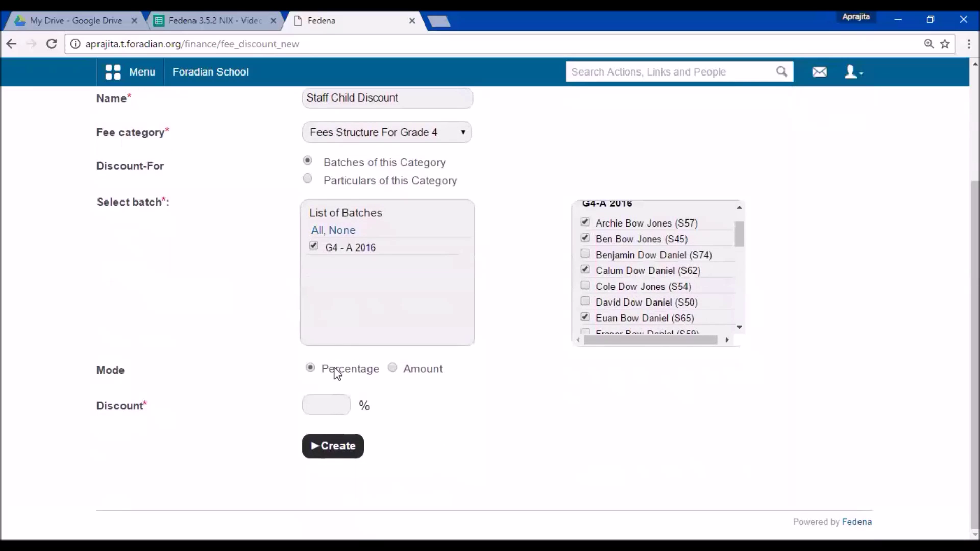
{"action": "left_click", "coordinate": [393, 369]}
{"action": "left_click", "coordinate": [378, 411]}
{"action": "type", "text": "2"}
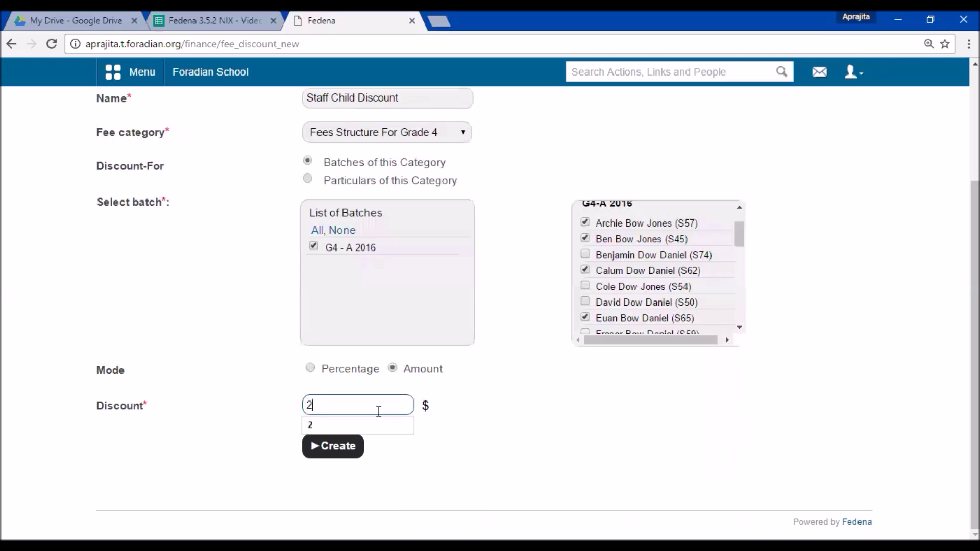
{"action": "type", "text": "80"}
{"action": "left_click", "coordinate": [329, 452]}
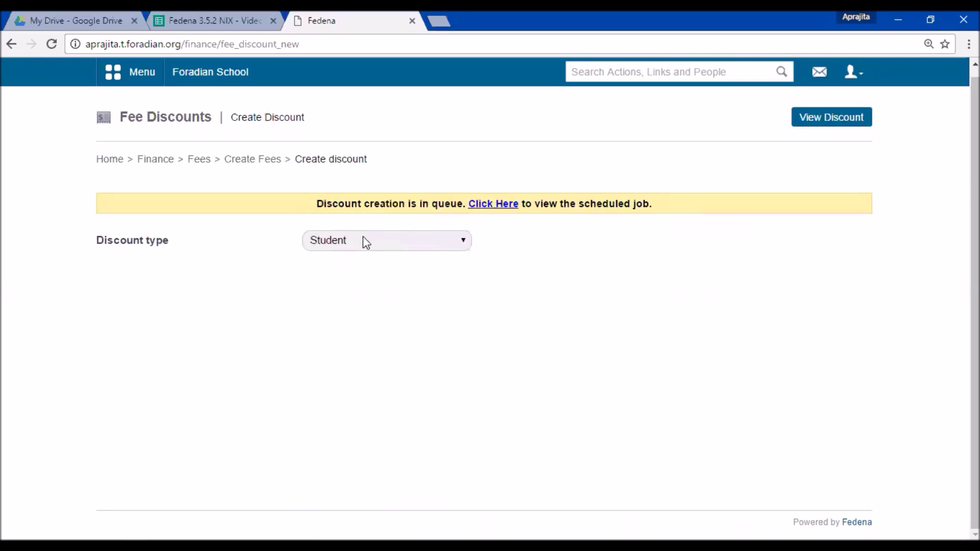
View the fee discounts of batch G4 - A 2016 in the Fees Structure For Grade 4 category
{"action": "left_click", "coordinate": [814, 125]}
{"action": "left_click", "coordinate": [403, 219]}
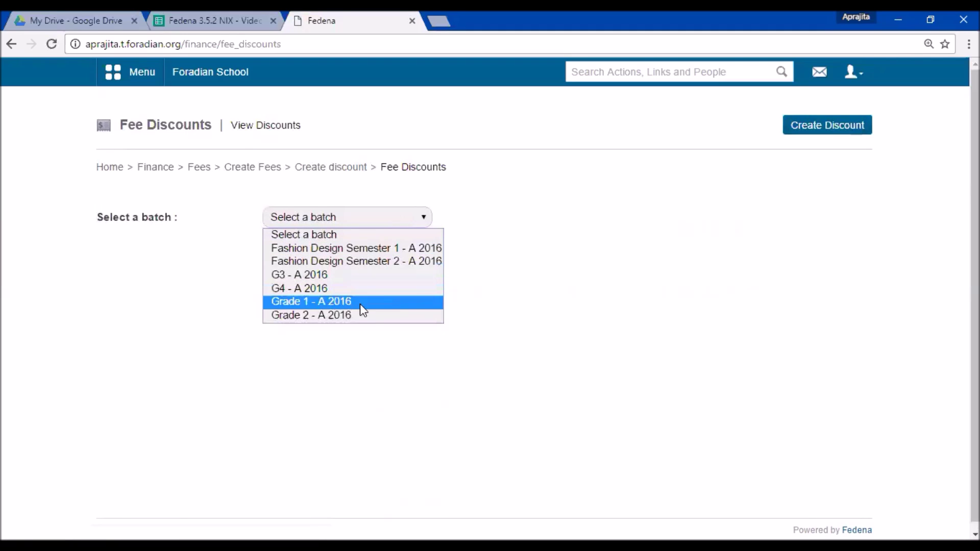
{"action": "left_click", "coordinate": [345, 287]}
{"action": "left_click", "coordinate": [328, 254]}
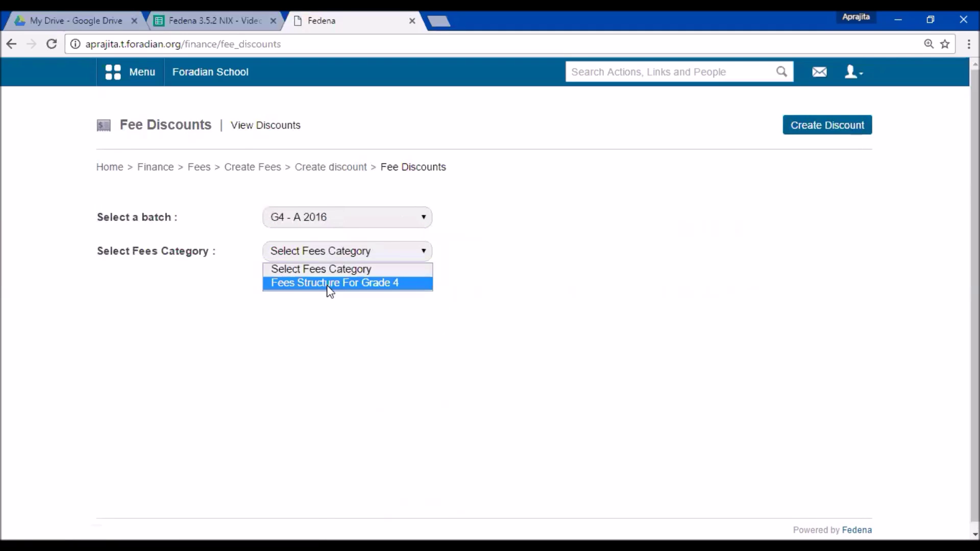
{"action": "left_click", "coordinate": [328, 285]}
{"action": "scroll", "coordinate": [328, 286], "scroll_direction": "down", "scroll_amount": 1}
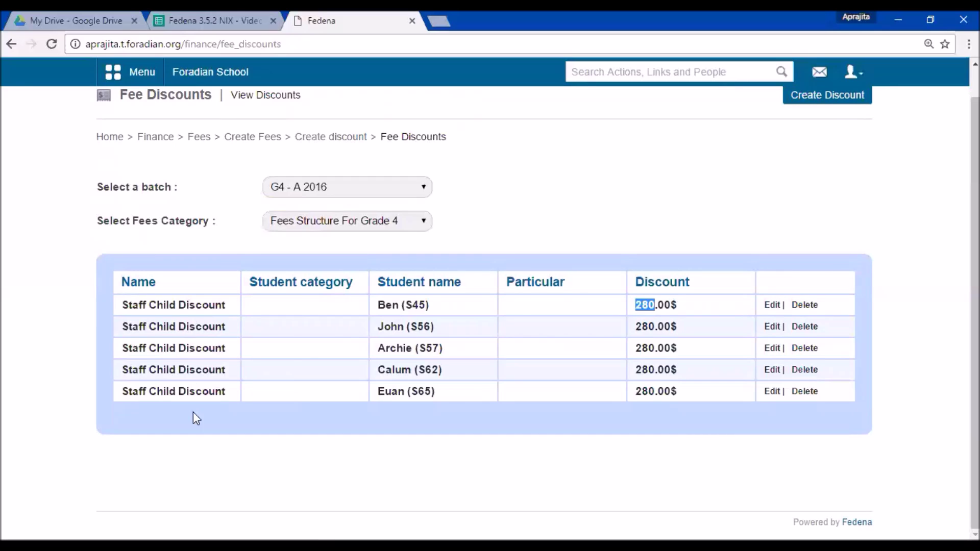
{"action": "scroll", "coordinate": [793, 303], "scroll_direction": "up", "scroll_amount": 1}
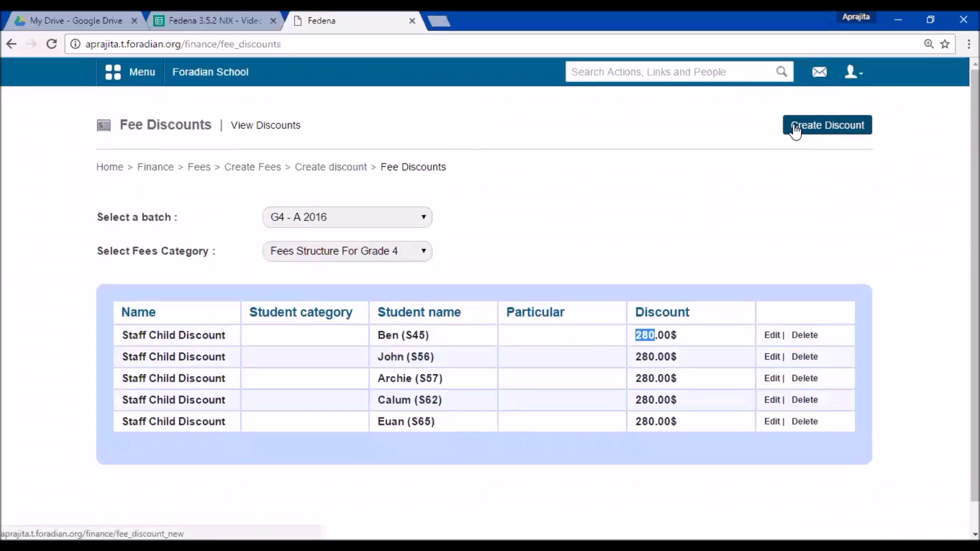
Start generating a new fee fine from the Create Fees page and name it "Late Fee payment Grade 4"
{"action": "left_click", "coordinate": [252, 167]}
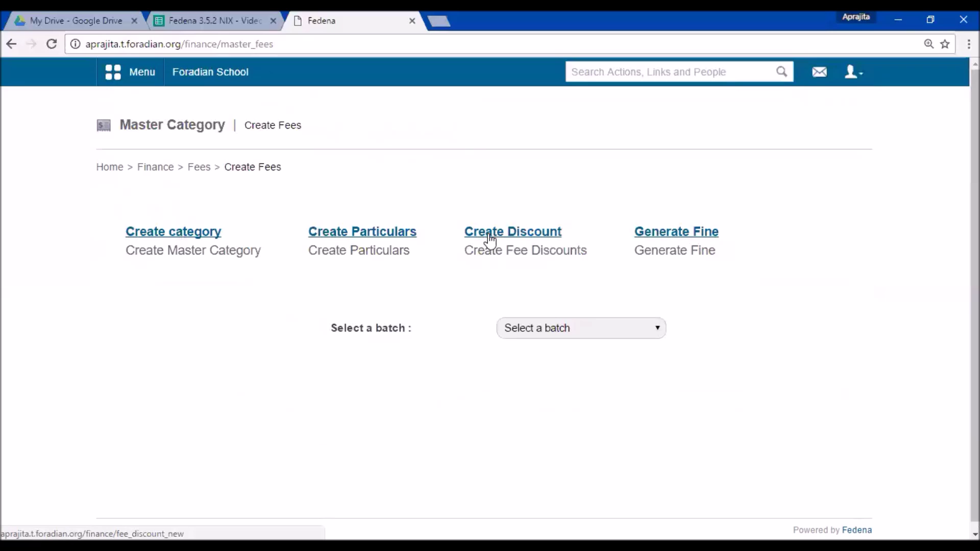
{"action": "left_click", "coordinate": [664, 235]}
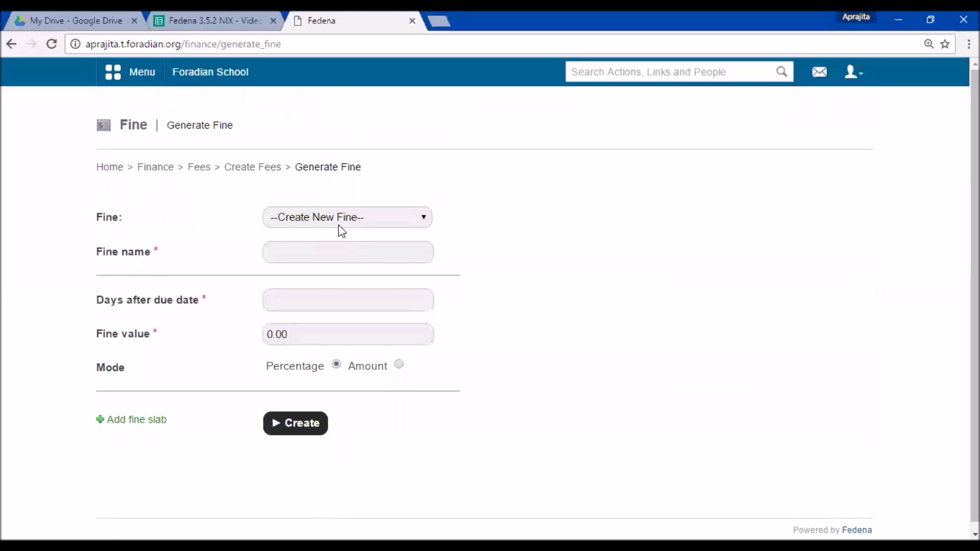
{"action": "left_click", "coordinate": [316, 249]}
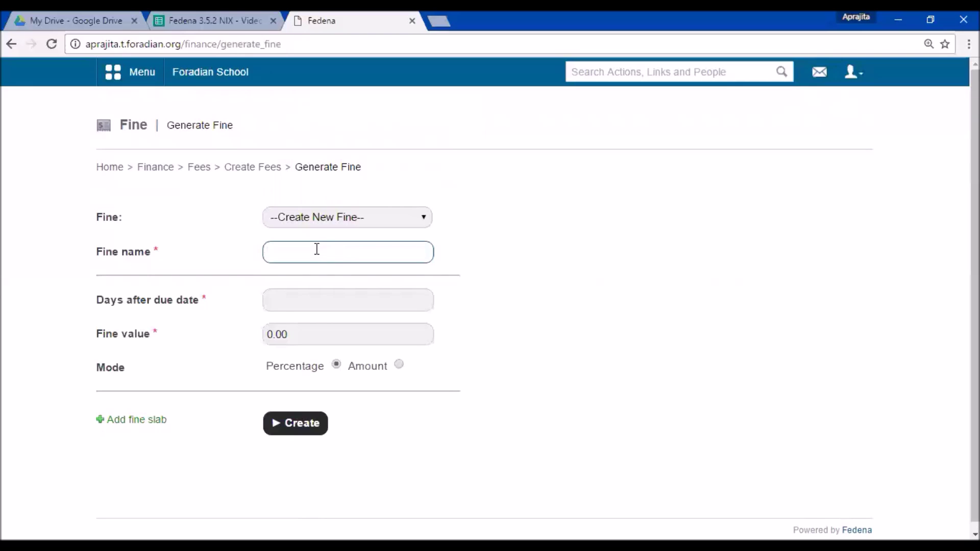
{"action": "type", "text": "Late Fee payment Grade 4"}
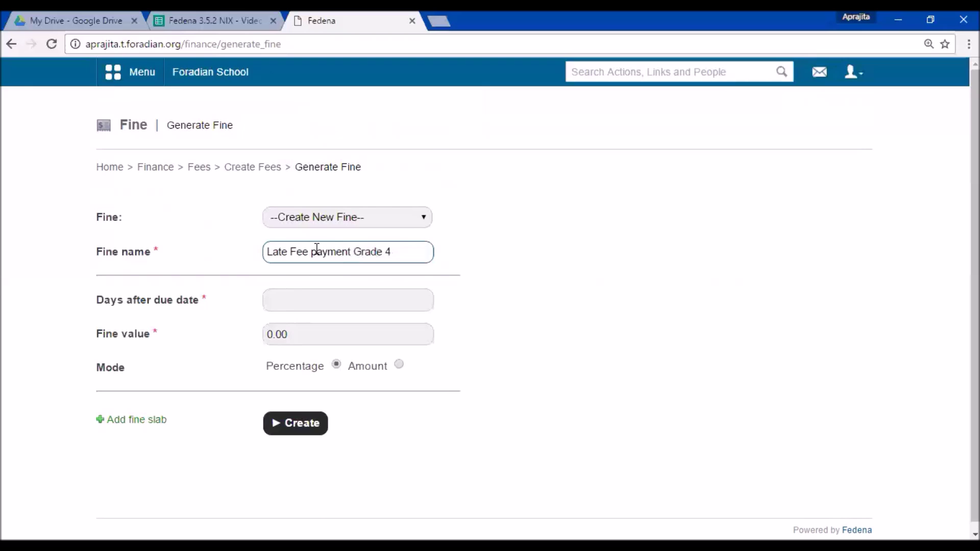
{"action": "left_click", "coordinate": [298, 300]}
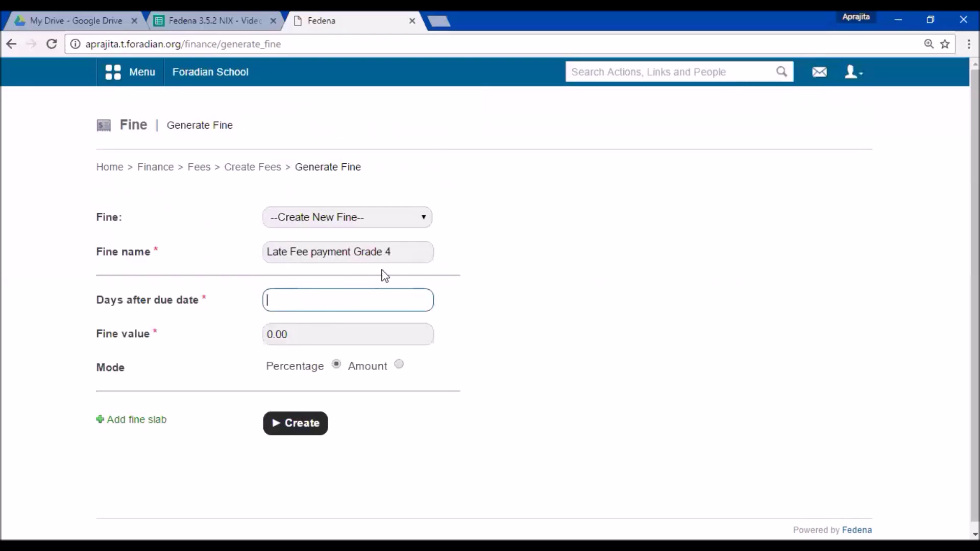
{"action": "left_click_drag", "start_coordinate": [390, 252], "coordinate": [264, 251]}
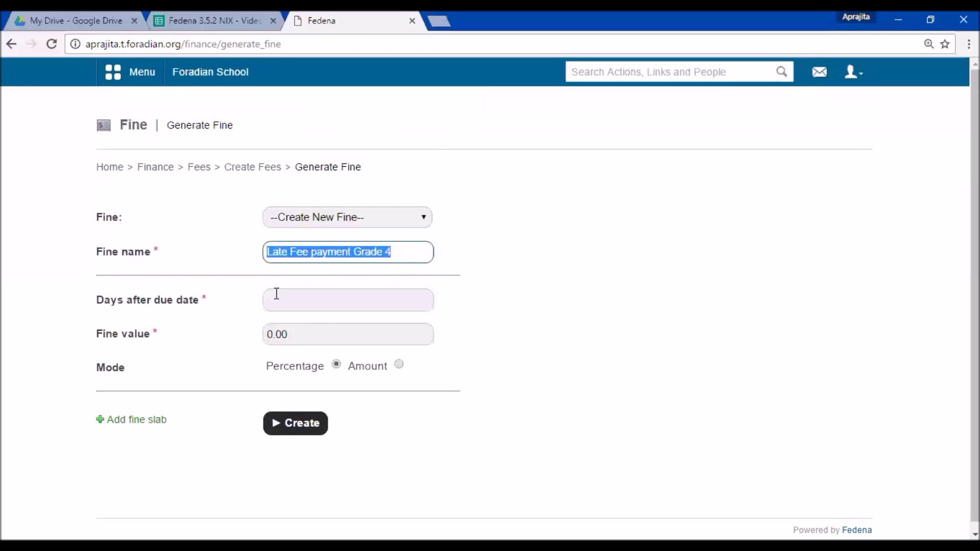
Set the first fine slab to 1 day after the due date with a fine value of 290 in Amount mode
{"action": "left_click", "coordinate": [276, 295]}
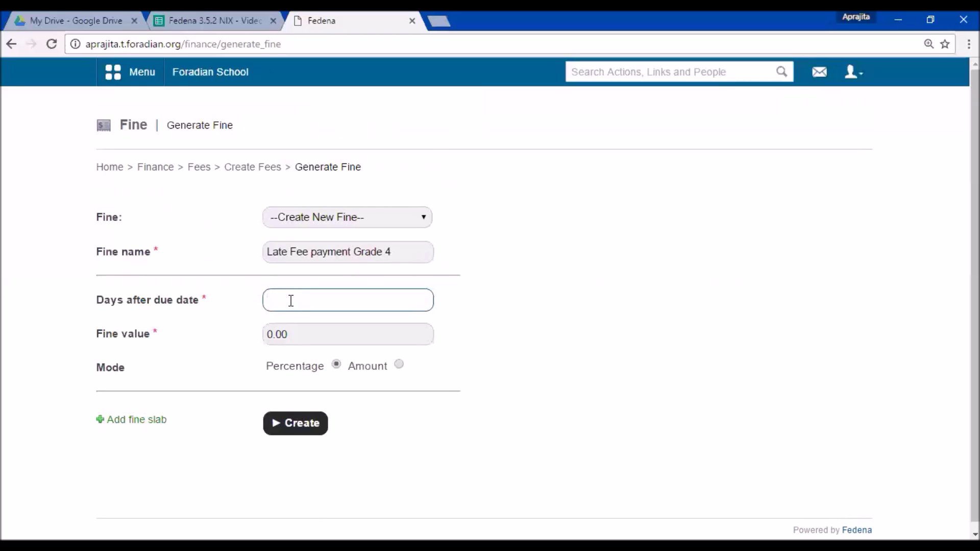
{"action": "type", "text": "1"}
{"action": "left_click_drag", "start_coordinate": [302, 338], "coordinate": [258, 337]}
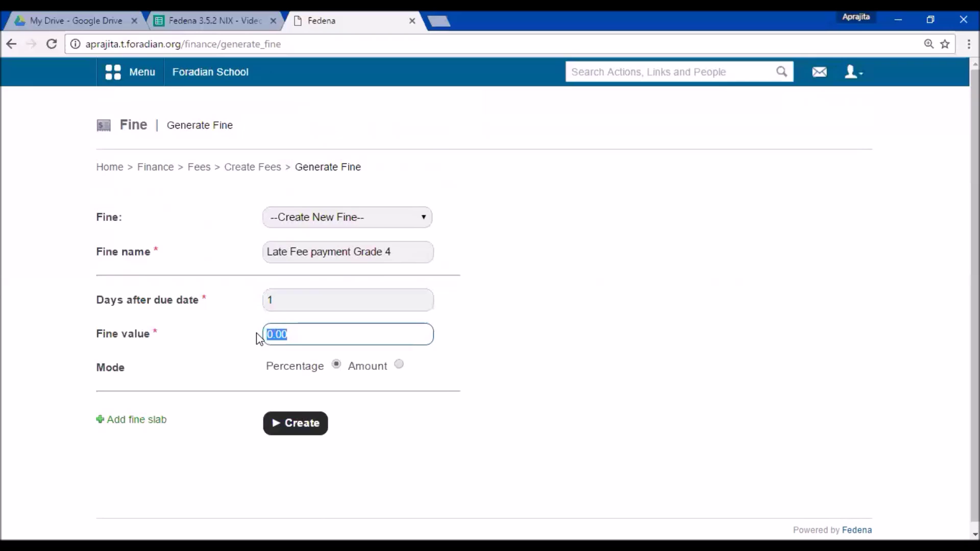
{"action": "left_click", "coordinate": [278, 294]}
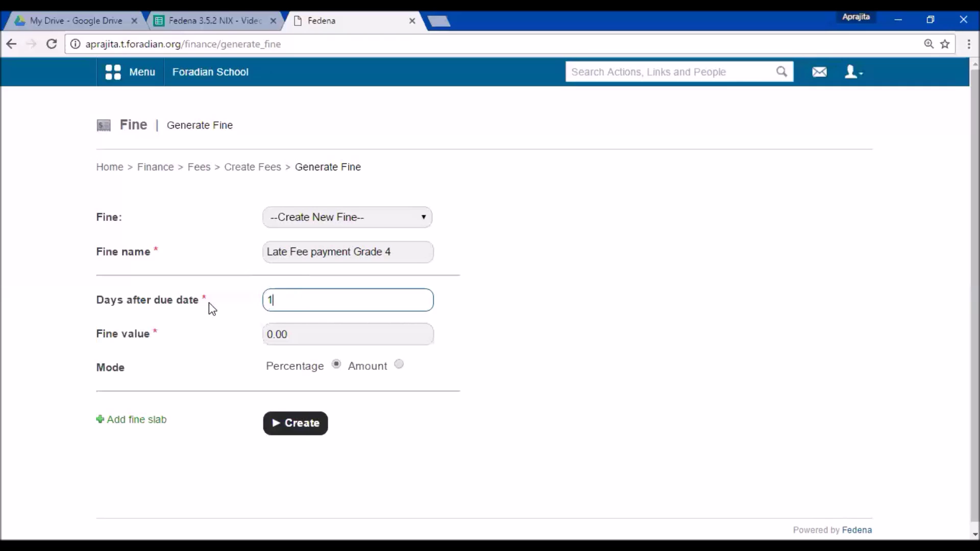
{"action": "left_click_drag", "start_coordinate": [278, 301], "coordinate": [150, 301]}
{"action": "left_click", "coordinate": [291, 298]}
{"action": "key", "text": "Tab"}
{"action": "type", "text": "290"}
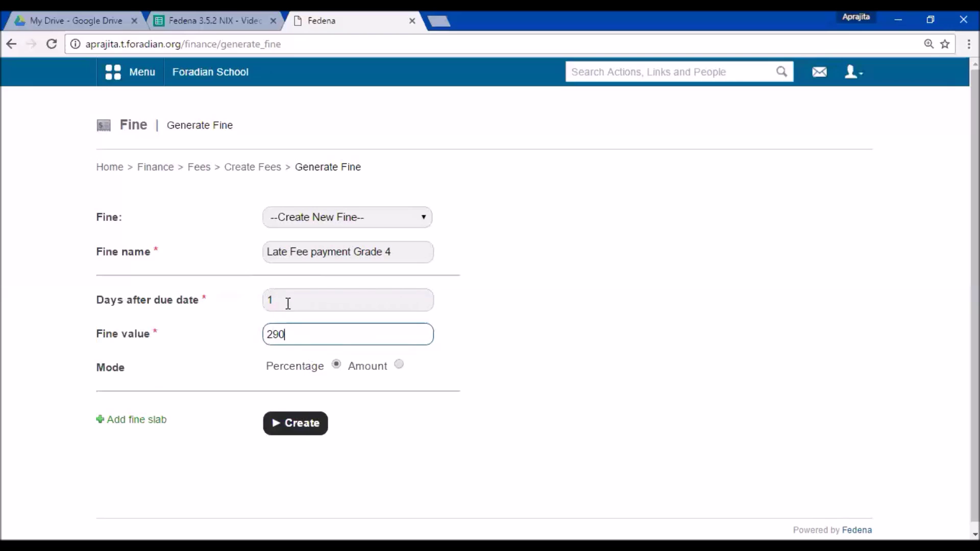
{"action": "left_click", "coordinate": [395, 364]}
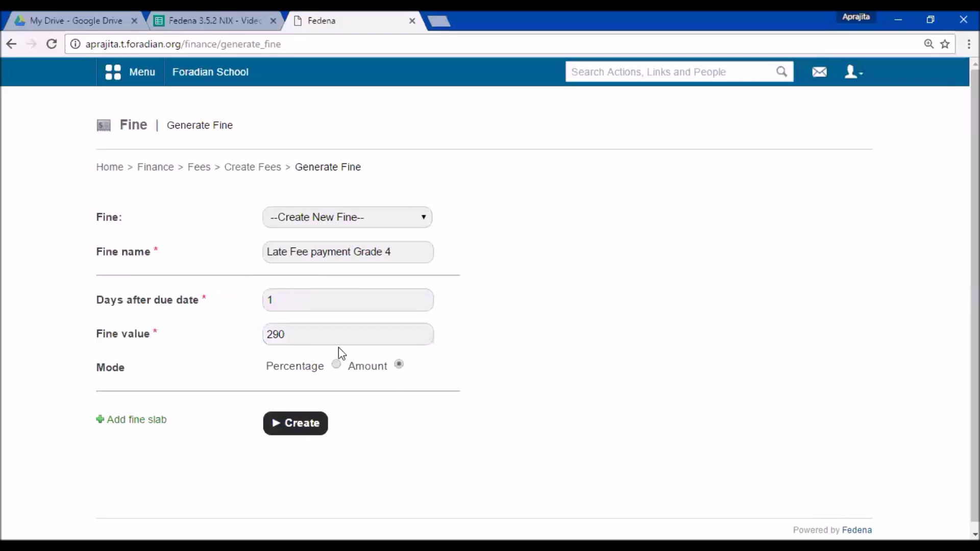
{"action": "left_click", "coordinate": [297, 331]}
{"action": "double_click", "coordinate": [280, 334]}
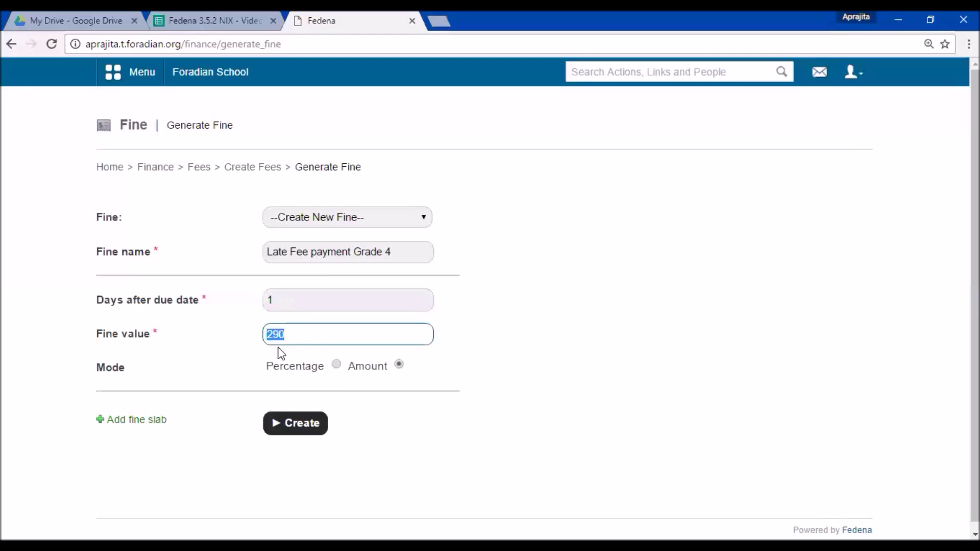
{"action": "left_click", "coordinate": [320, 343]}
Add a second fine slab for 2 days after the due date with a fine value of 300 in Amount mode
{"action": "left_click", "coordinate": [159, 422]}
{"action": "left_click", "coordinate": [287, 416]}
{"action": "type", "text": "2"}
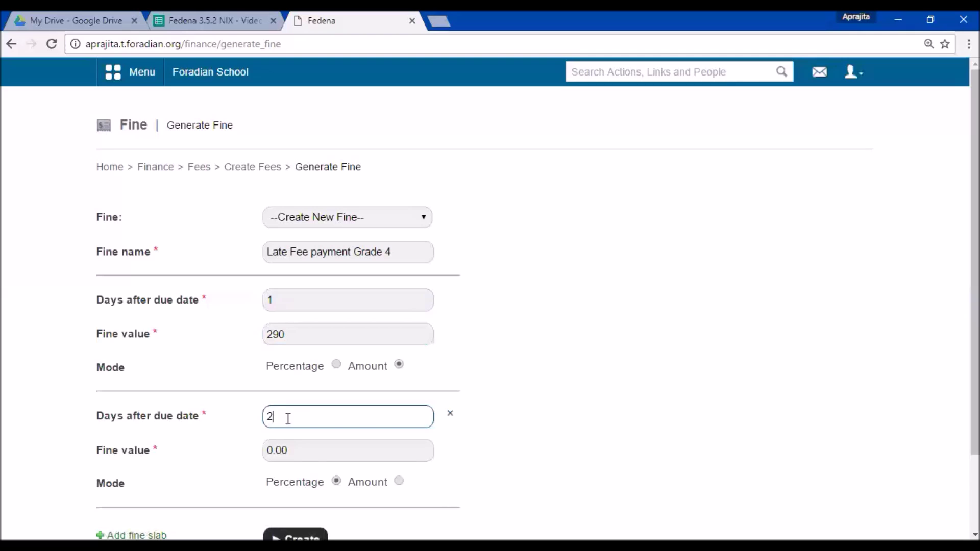
{"action": "left_click", "coordinate": [300, 449]}
{"action": "left_click_drag", "start_coordinate": [299, 449], "coordinate": [239, 451]}
{"action": "type", "text": "300"}
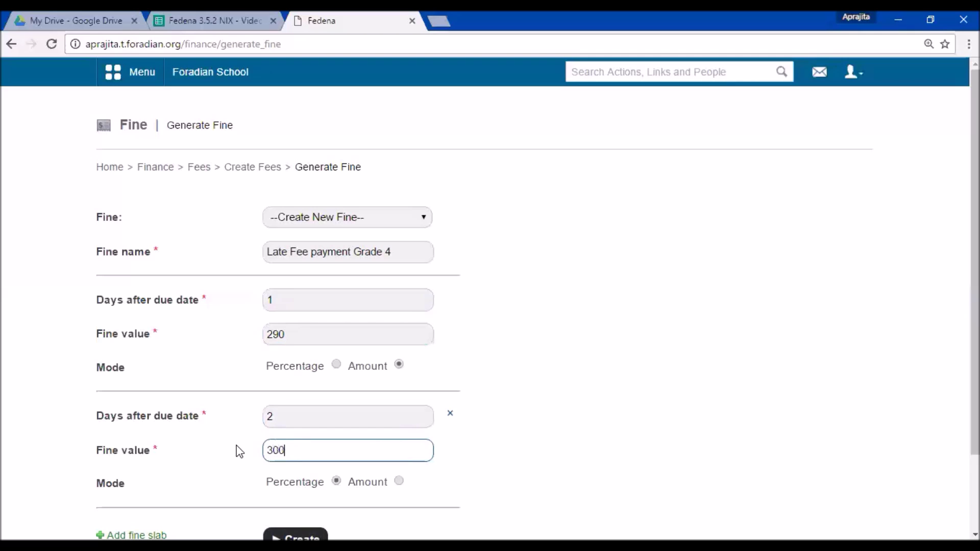
{"action": "scroll", "coordinate": [374, 438], "scroll_direction": "down", "scroll_amount": 2}
{"action": "left_click", "coordinate": [400, 409]}
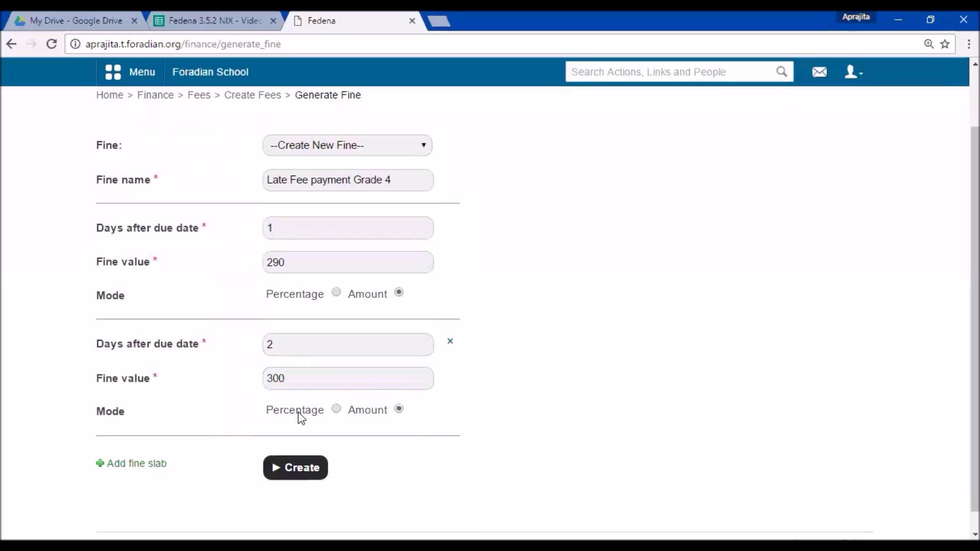
Add a third fine slab for 3 days after the due date with an Amount of 350, and create the fine
{"action": "left_click", "coordinate": [152, 466]}
{"action": "left_click", "coordinate": [288, 458]}
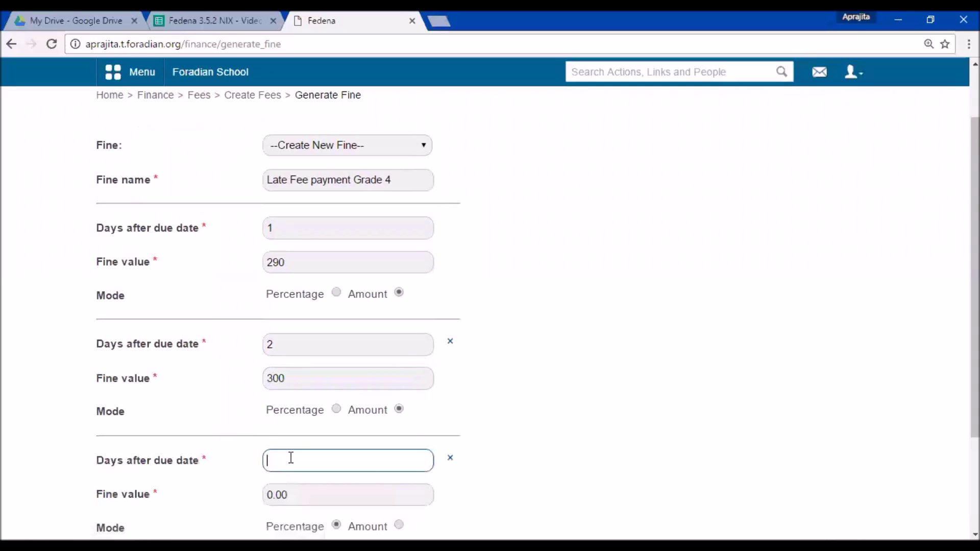
{"action": "scroll", "coordinate": [291, 462], "scroll_direction": "down", "scroll_amount": 3}
{"action": "type", "text": "3"}
{"action": "left_click", "coordinate": [288, 379]}
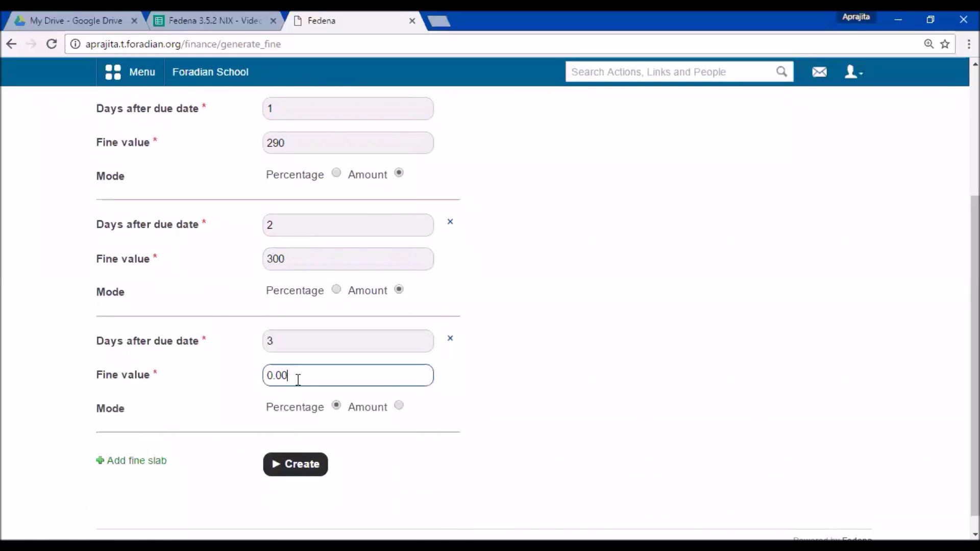
{"action": "left_click_drag", "start_coordinate": [298, 380], "coordinate": [234, 382]}
{"action": "type", "text": "350"}
{"action": "left_click", "coordinate": [399, 405]}
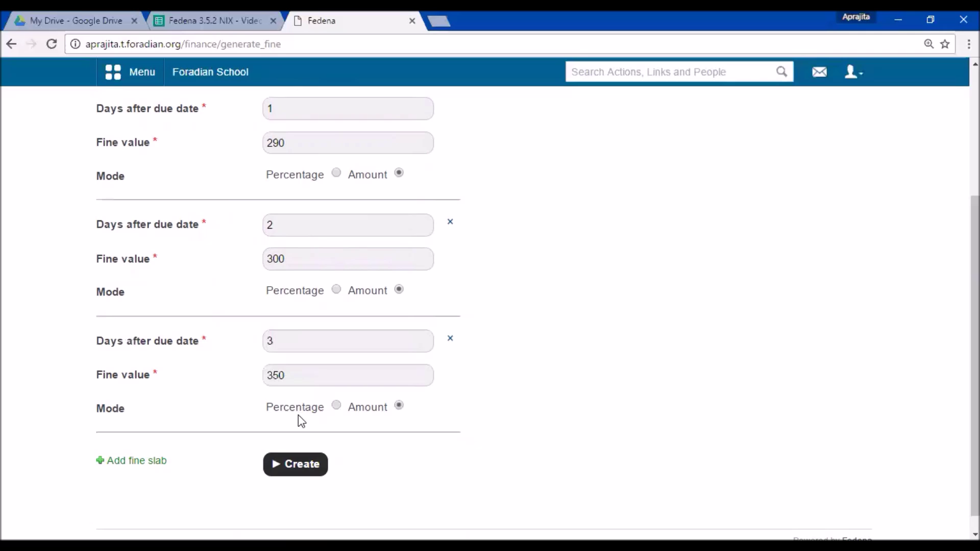
{"action": "left_click", "coordinate": [298, 461]}
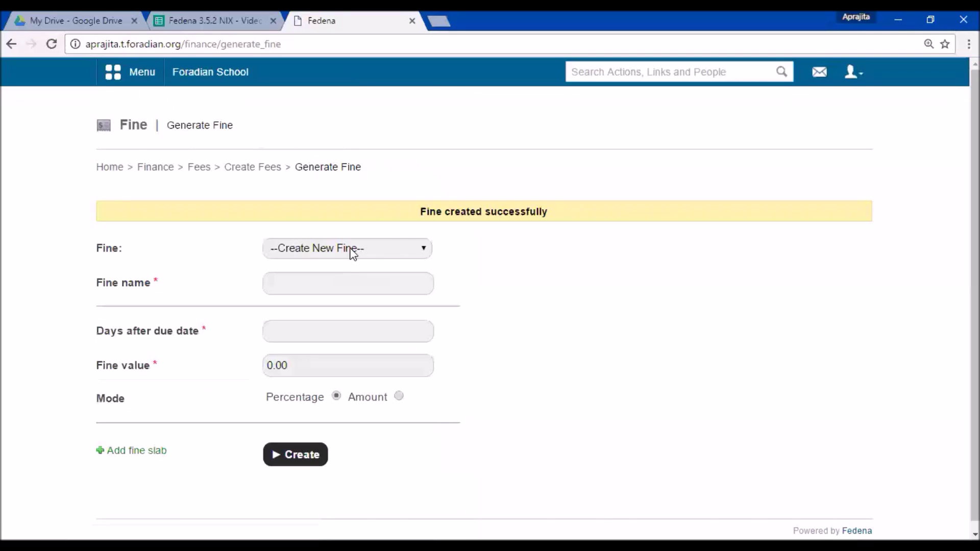
Check the list of existing fines for the Late Fee payment Grade 4 entry, leaving Create New Fine selected
{"action": "left_click", "coordinate": [337, 279]}
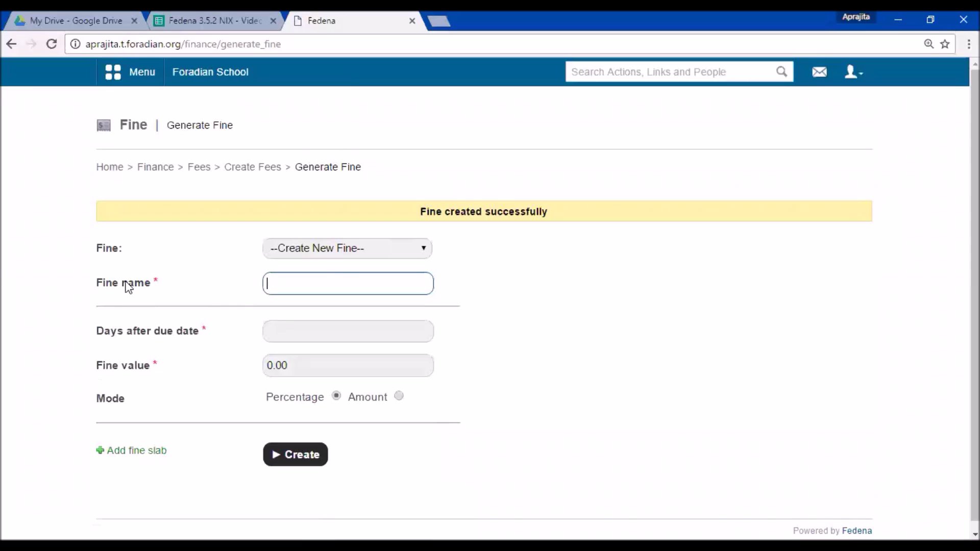
{"action": "left_click", "coordinate": [311, 253]}
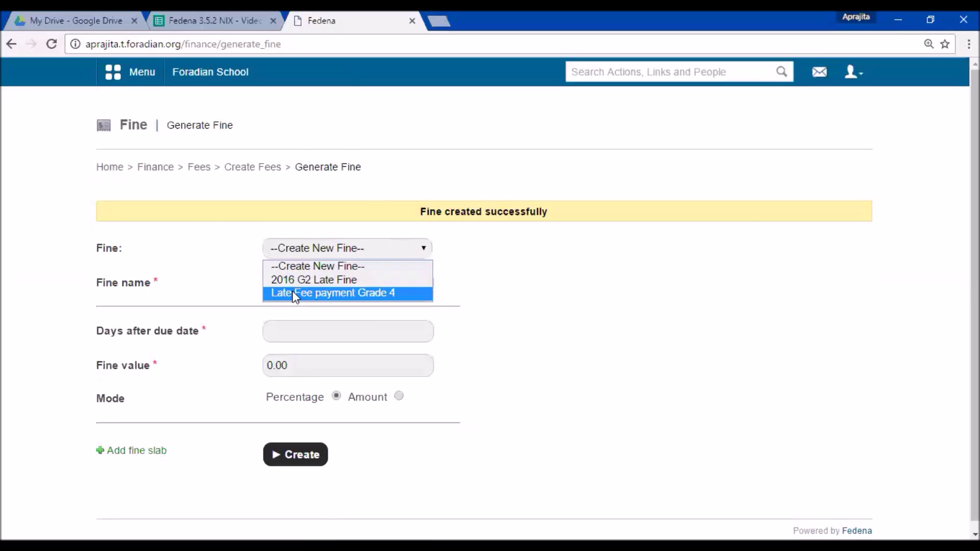
{"action": "left_click", "coordinate": [231, 280]}
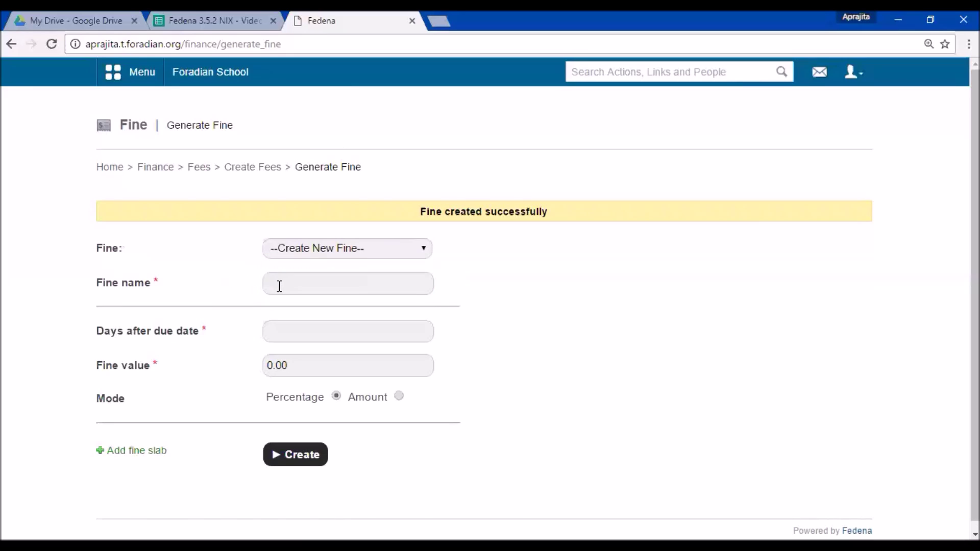
{"action": "left_click", "coordinate": [276, 278]}
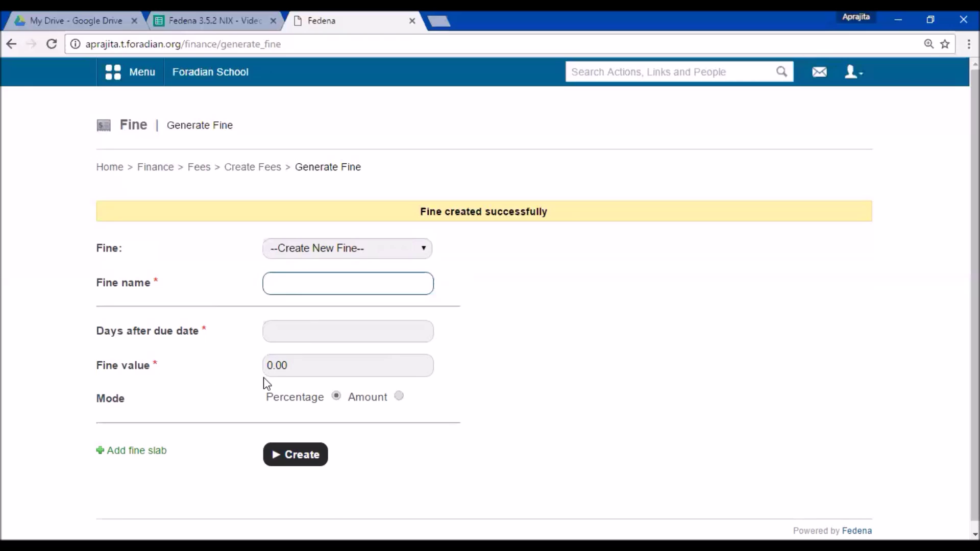
Go back through Create Fees to the main Fees management page
{"action": "left_click", "coordinate": [247, 170]}
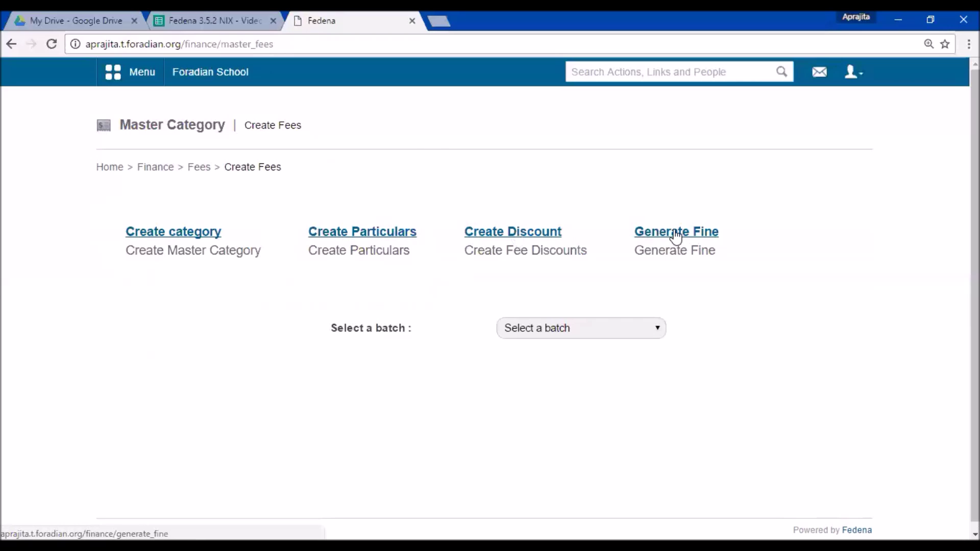
{"action": "left_click", "coordinate": [207, 168]}
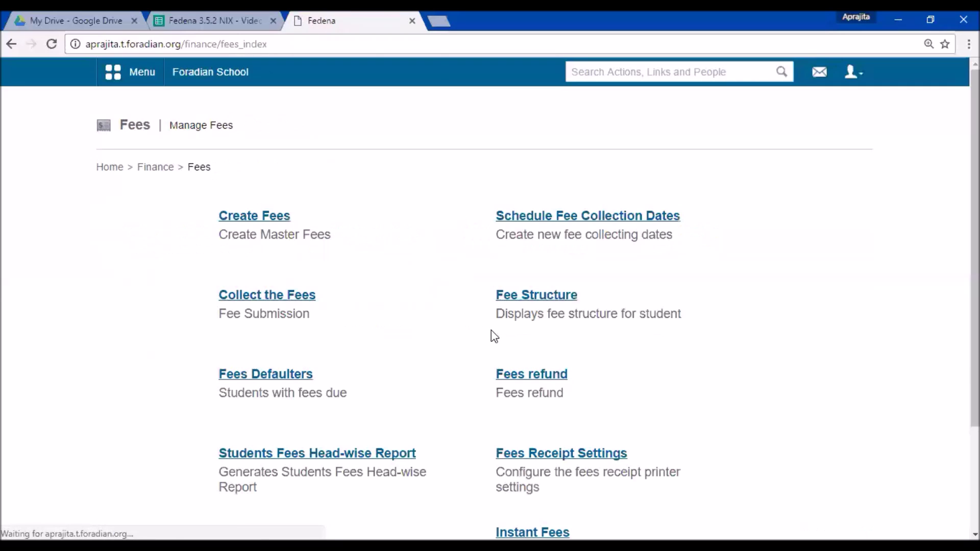